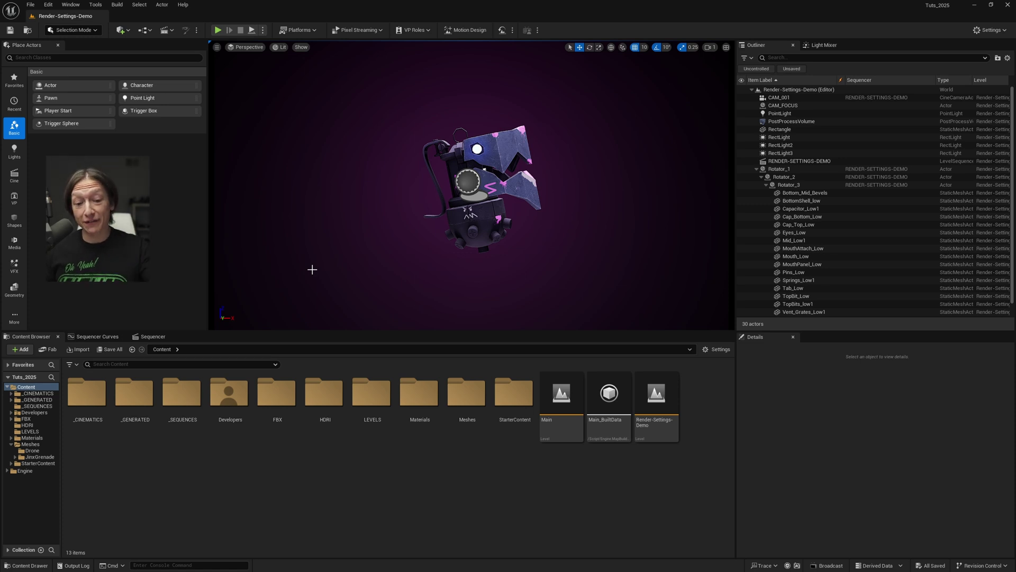
Step: Open the level sequence's timeline and lock the viewport to its Camera Cuts track
{"action": "key", "text": "shift+c"}
{"action": "key", "text": "shift+c"}
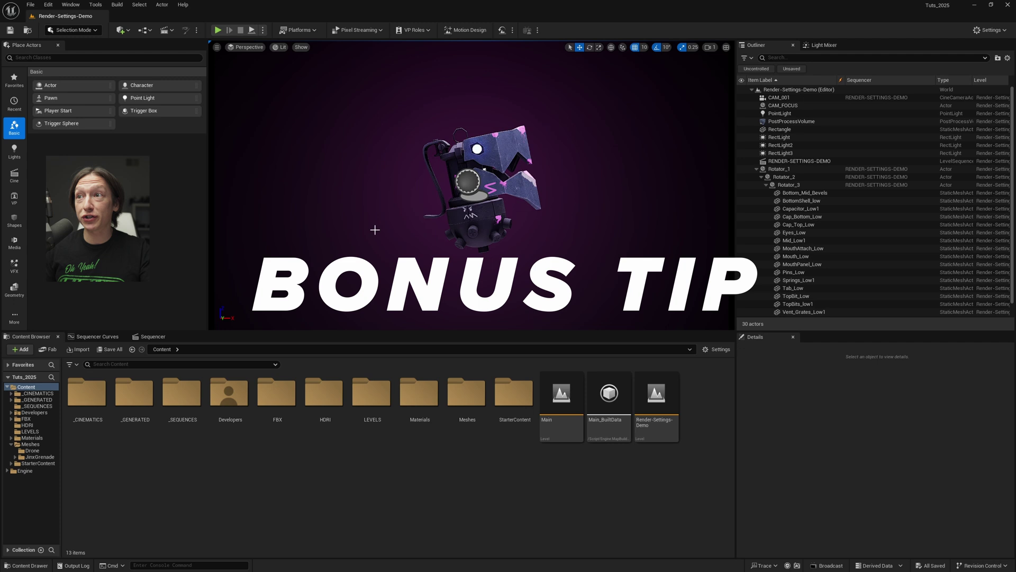
{"action": "key", "text": "shift+c"}
{"action": "left_click", "coordinate": [144, 339]}
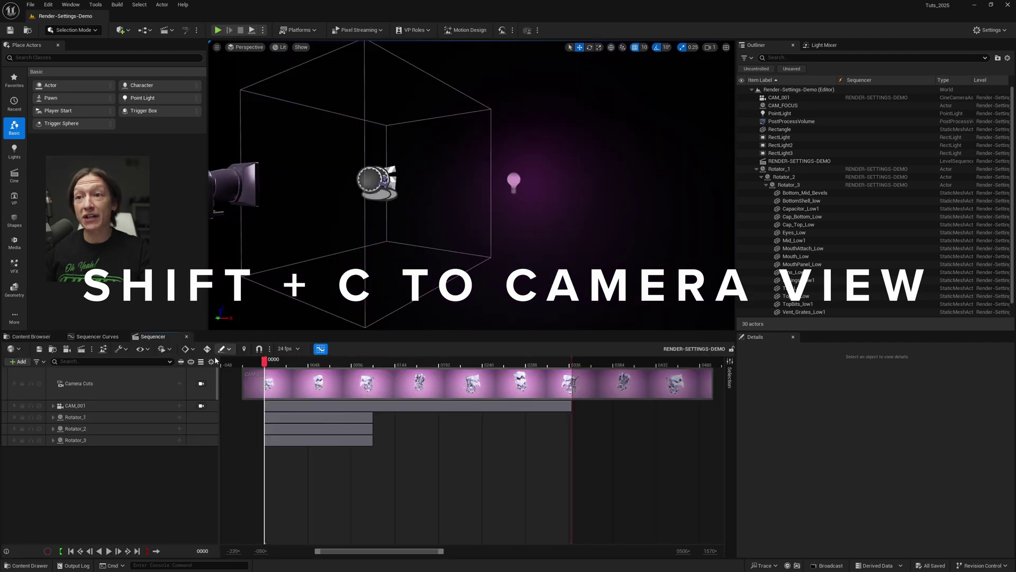
{"action": "left_click", "coordinate": [367, 248]}
{"action": "key", "text": "shift+c"}
{"action": "left_click", "coordinate": [201, 384]}
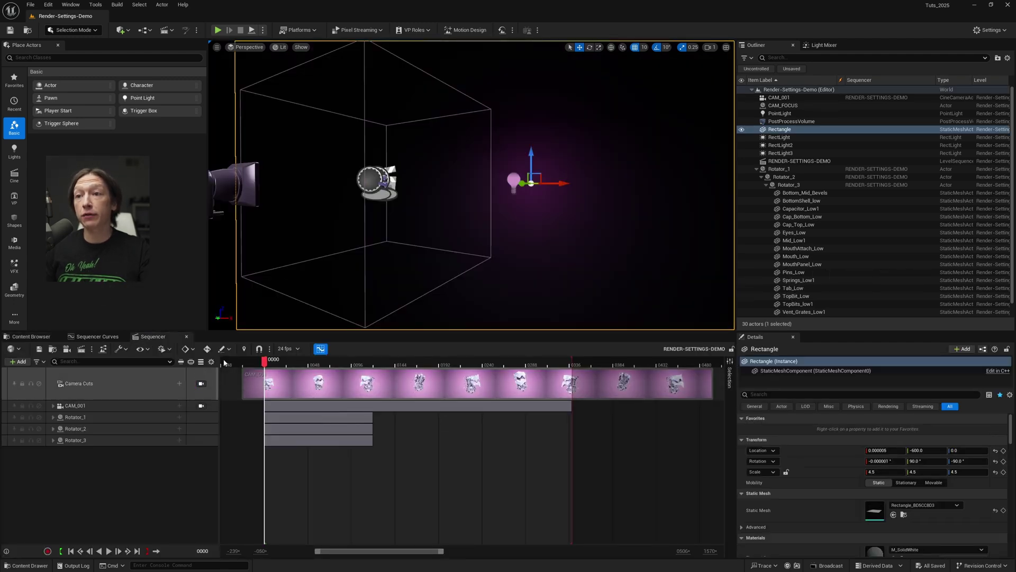
Step: Switch the viewport back and forth between the sequence camera view and the free perspective view
{"action": "key", "text": "shift+c"}
{"action": "key", "text": "shift+c"}
{"action": "key", "text": "shift+c"}
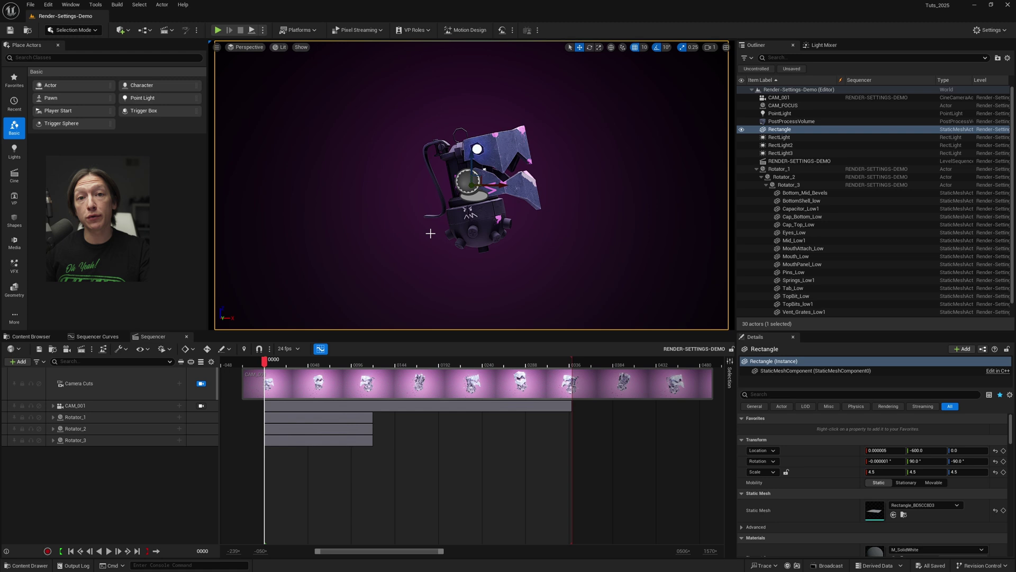
{"action": "key", "text": "shift+c"}
Step: Add a cube shape to the scene and reset its location to the world origin at 0, 0, 0
{"action": "right_click_drag", "start_coordinate": [441, 229], "coordinate": [403, 225]}
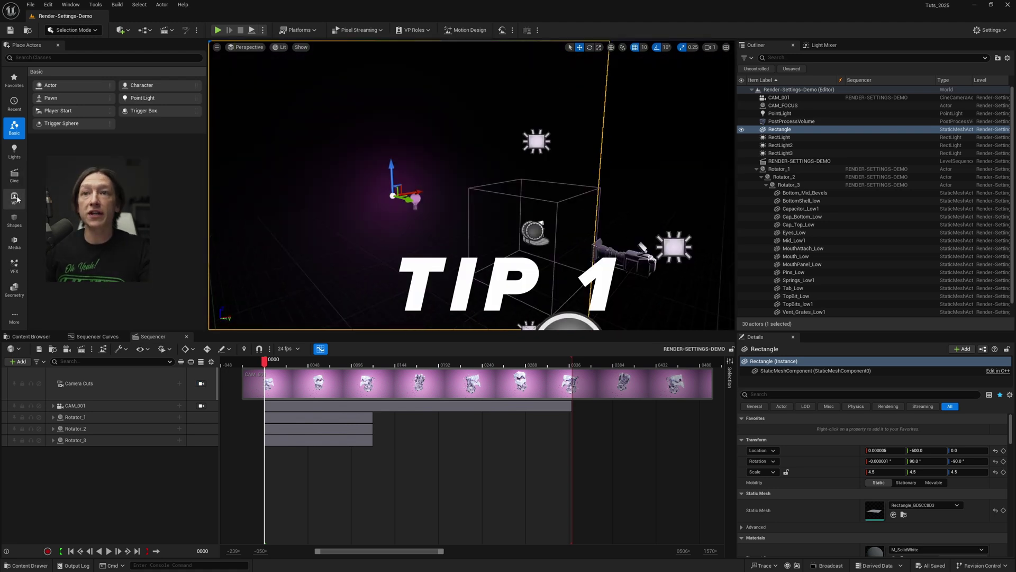
{"action": "left_click", "coordinate": [14, 220]}
{"action": "left_click_drag", "start_coordinate": [53, 85], "coordinate": [492, 235]}
{"action": "left_click", "coordinate": [996, 450]}
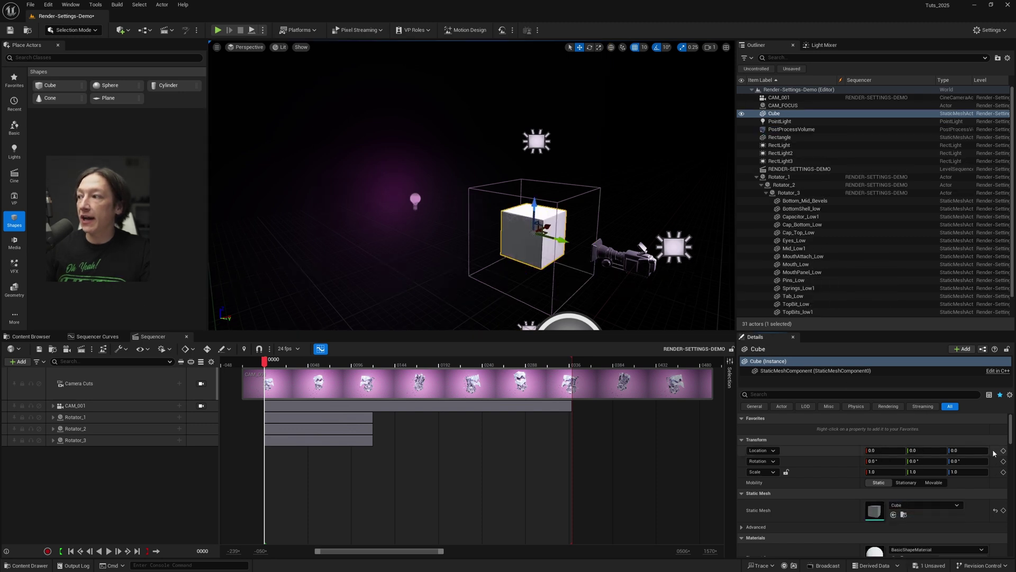
Step: Copy only the Y location of -600 from the background Rectangle onto the cube
{"action": "left_click", "coordinate": [421, 145]}
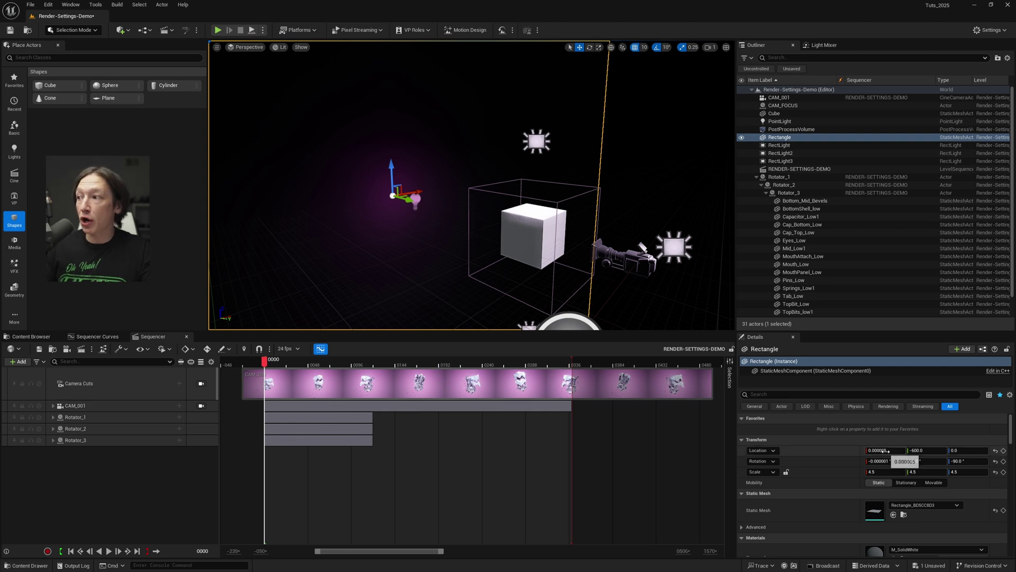
{"action": "left_click", "coordinate": [928, 451]}
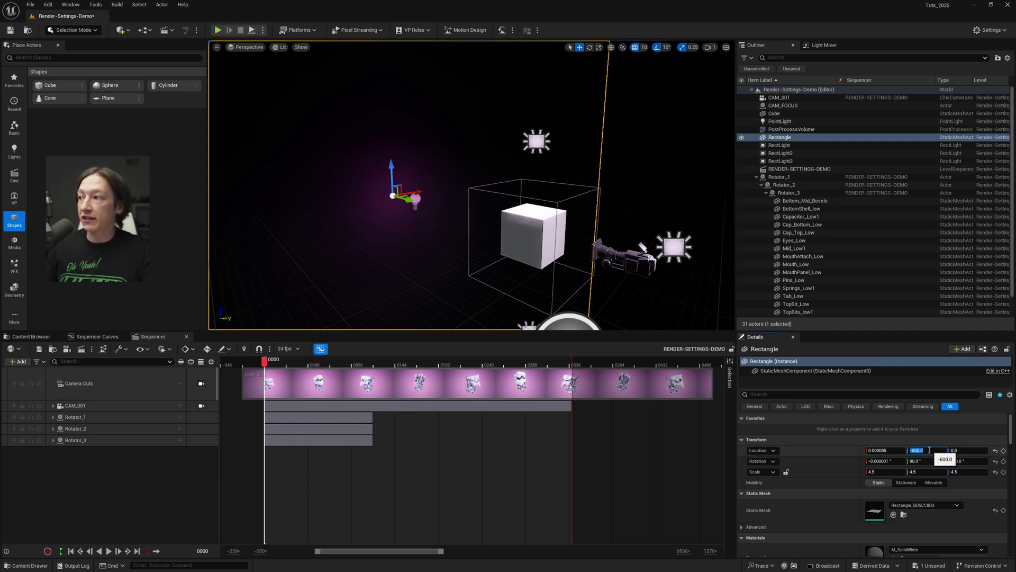
{"action": "right_click", "coordinate": [932, 453]}
{"action": "left_click", "coordinate": [956, 484]}
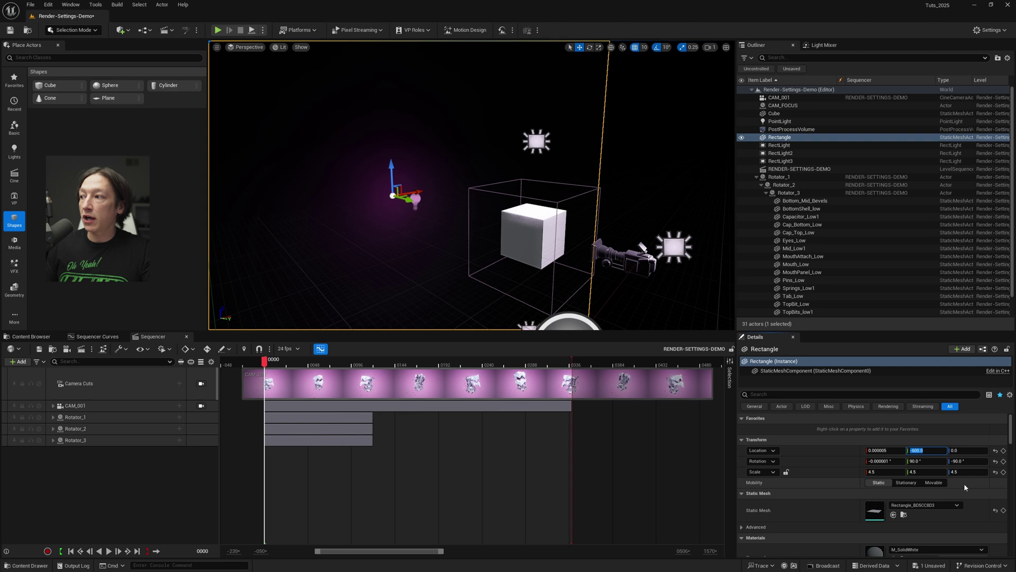
{"action": "left_click", "coordinate": [539, 238]}
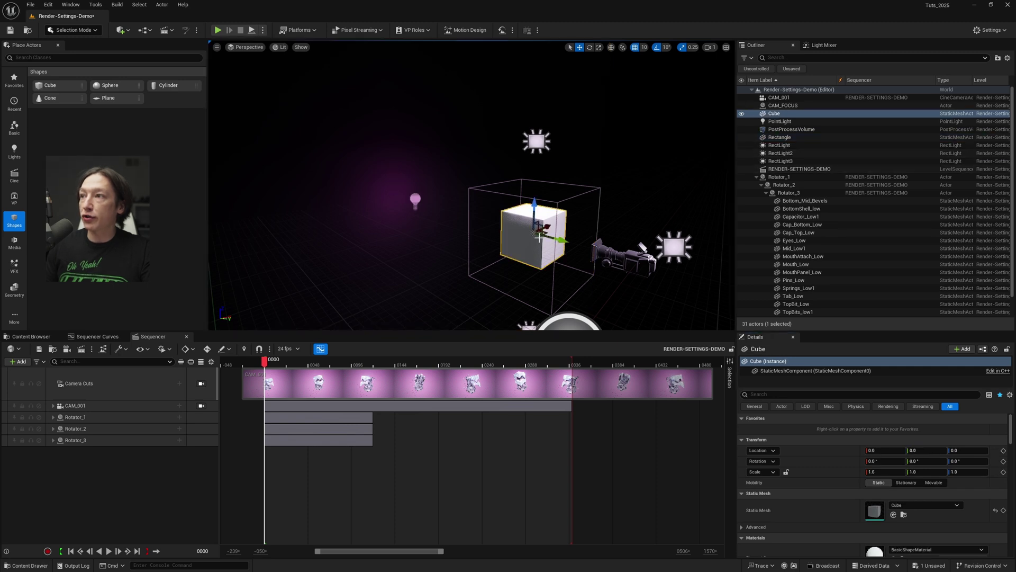
{"action": "left_click", "coordinate": [928, 450]}
{"action": "right_click", "coordinate": [929, 452]}
{"action": "left_click", "coordinate": [956, 491]}
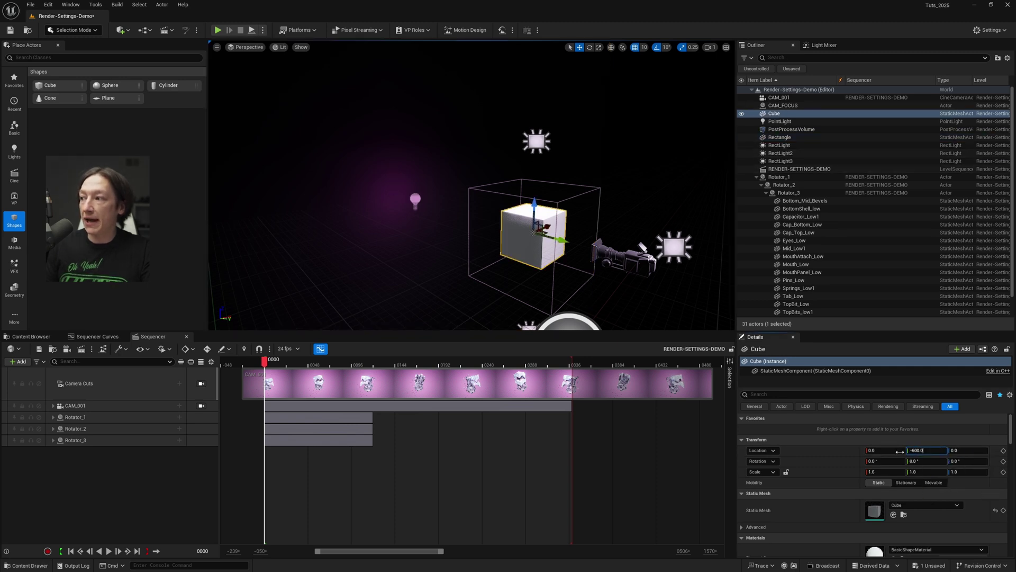
{"action": "left_click", "coordinate": [452, 197]}
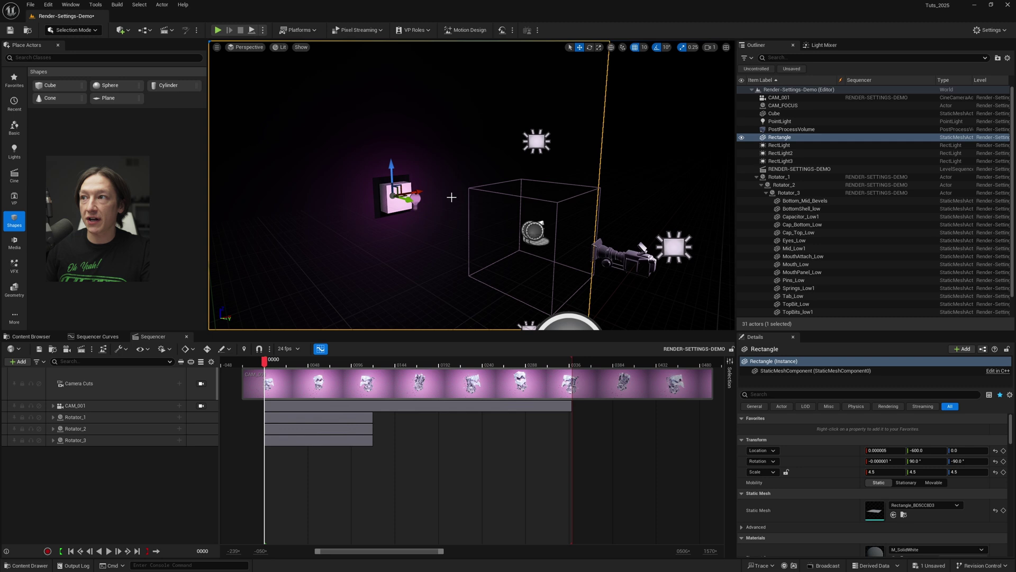
Step: Undo the change to the cube's Y location
{"action": "key", "text": "ctrl+z"}
{"action": "key", "text": "ctrl+z"}
{"action": "key", "text": "ctrl+z"}
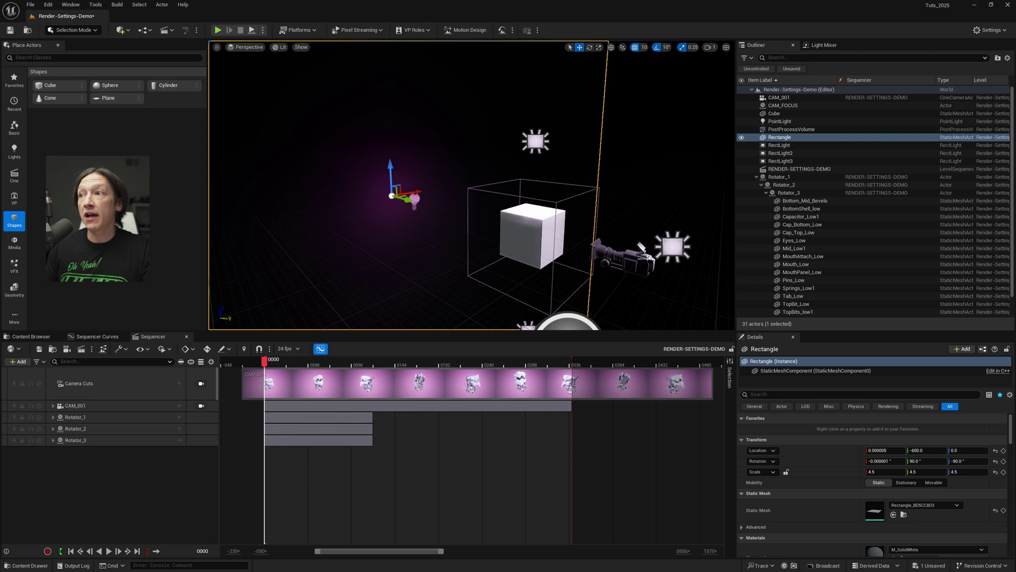
Step: Paste the Rectangle's full location of 0.000005, -600, 0 onto the cube
{"action": "left_click", "coordinate": [529, 244]}
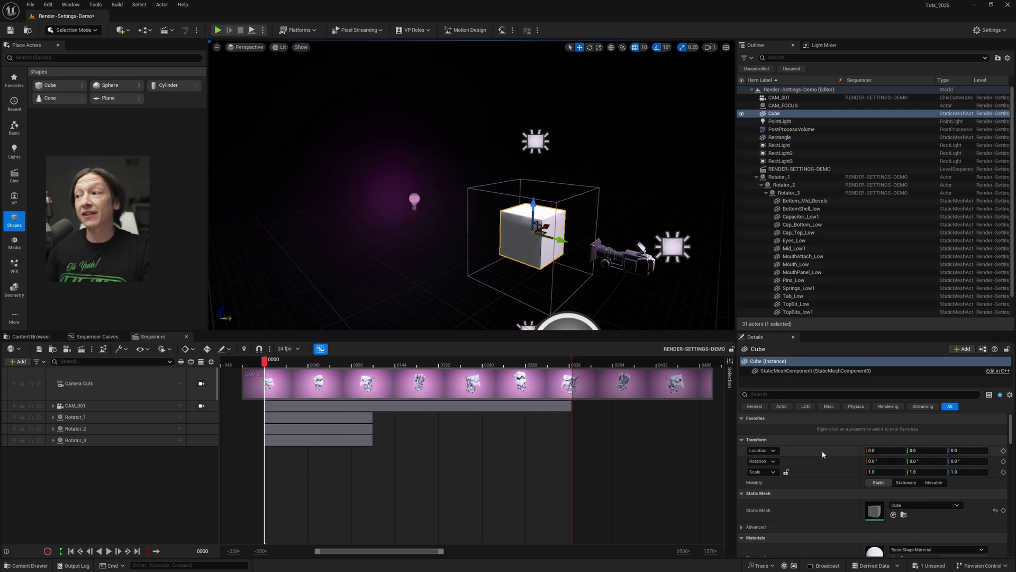
{"action": "key", "text": "ctrl+v"}
{"action": "left_click", "coordinate": [422, 200]}
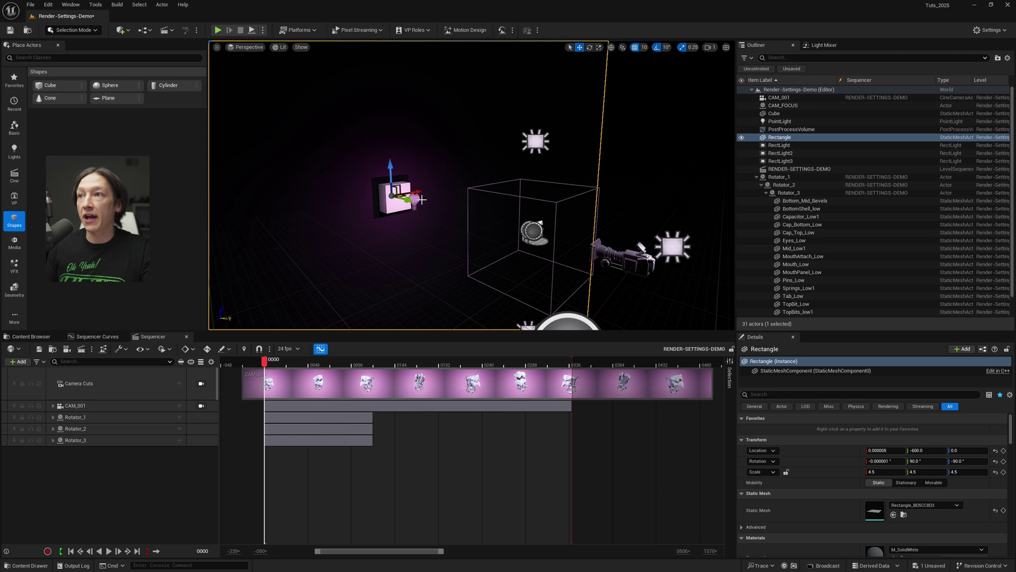
{"action": "left_click_drag", "start_coordinate": [389, 176], "coordinate": [387, 166]}
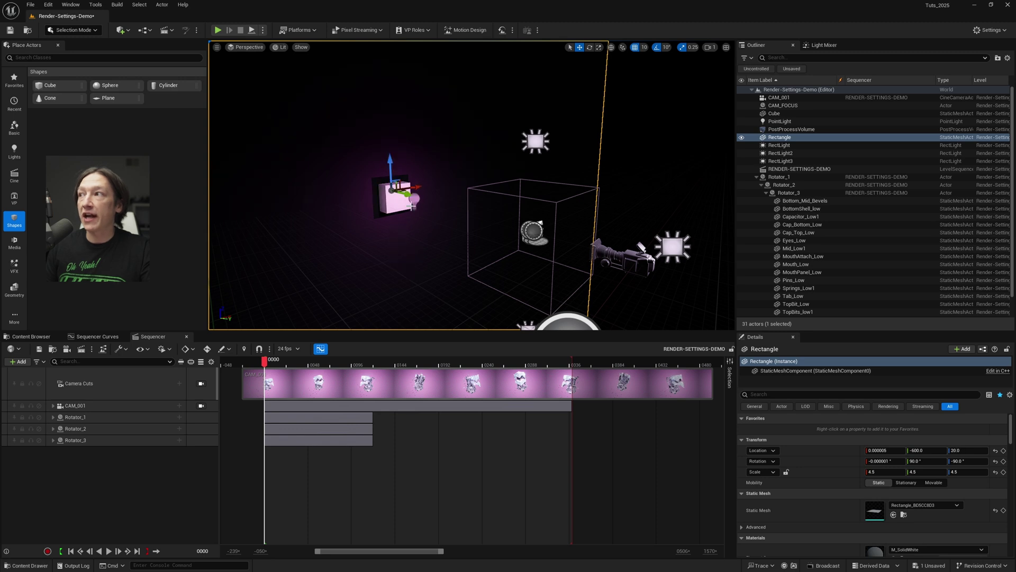
{"action": "key", "text": "ctrl+z"}
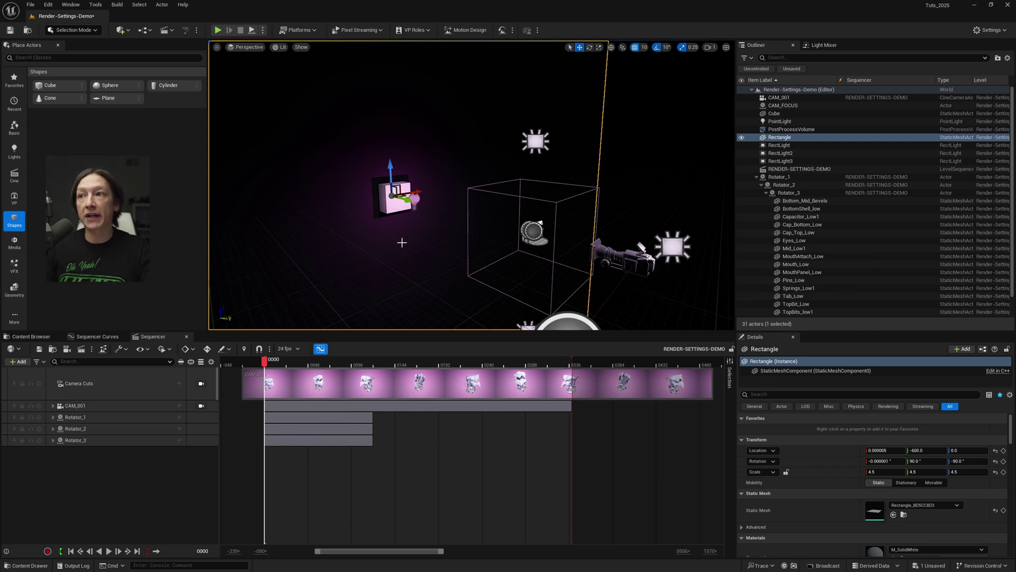
Step: Compare the cube's placement behind the model in the free perspective view and in the sequence camera view
{"action": "key", "text": "shift+c"}
{"action": "key", "text": "shift+c"}
{"action": "key", "text": "shift+c"}
{"action": "key", "text": "shift+c"}
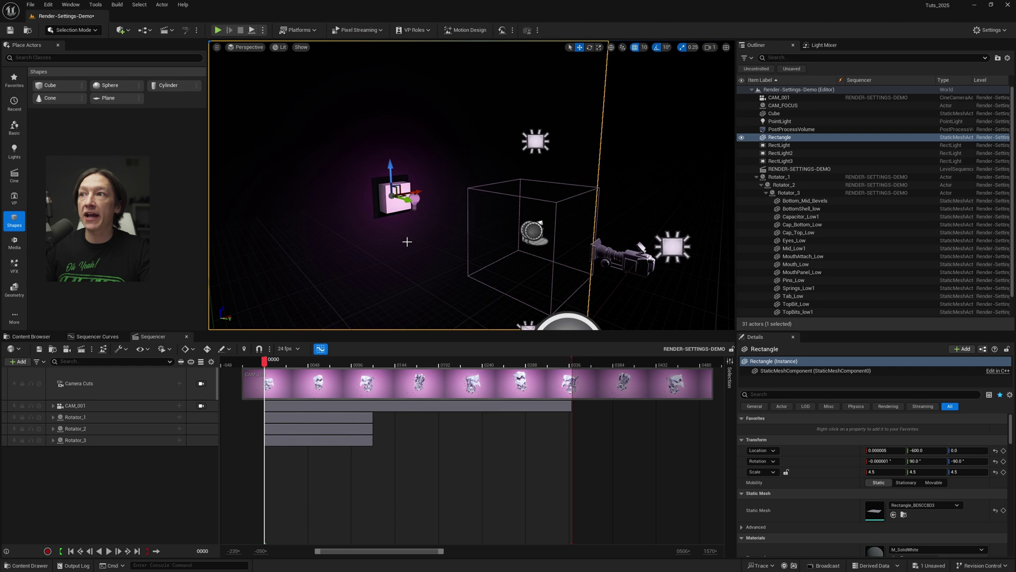
{"action": "key", "text": "shift+c"}
{"action": "key", "text": "shift+c"}
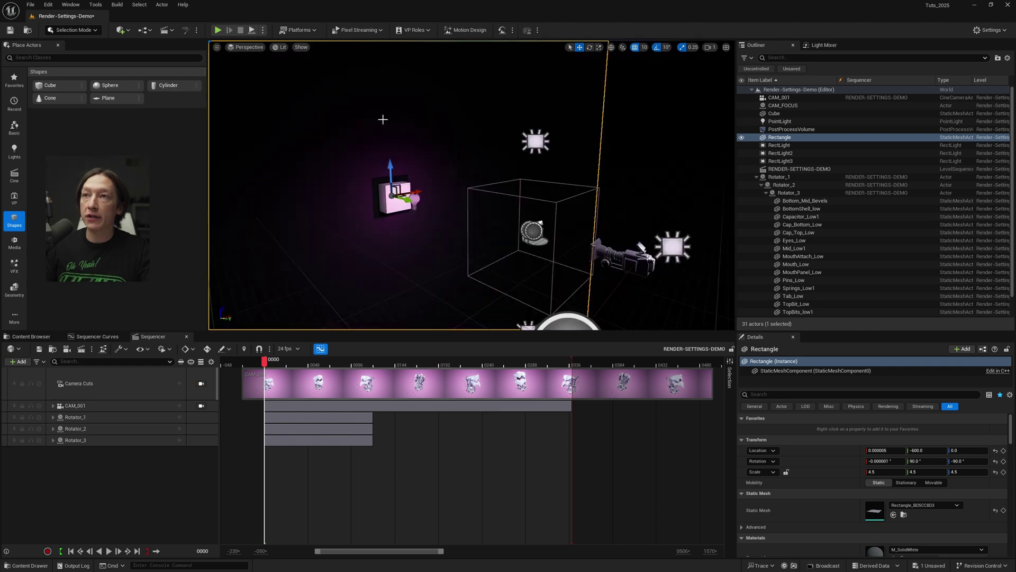
{"action": "key", "text": "shift+c"}
Step: Try moving the Rectangle about 120 units along X in the camera view, and undo the moves
{"action": "left_click_drag", "start_coordinate": [488, 176], "coordinate": [598, 185]}
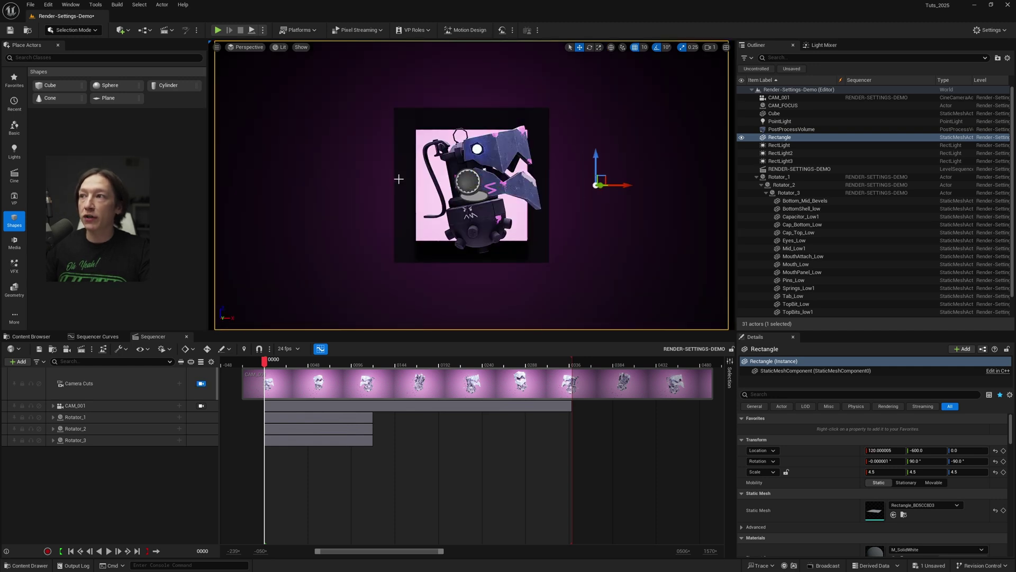
{"action": "key", "text": "ctrl+z"}
{"action": "key", "text": "ctrl+z"}
{"action": "left_click_drag", "start_coordinate": [499, 179], "coordinate": [617, 169]}
{"action": "key", "text": "ctrl+z"}
{"action": "left_click", "coordinate": [427, 133]}
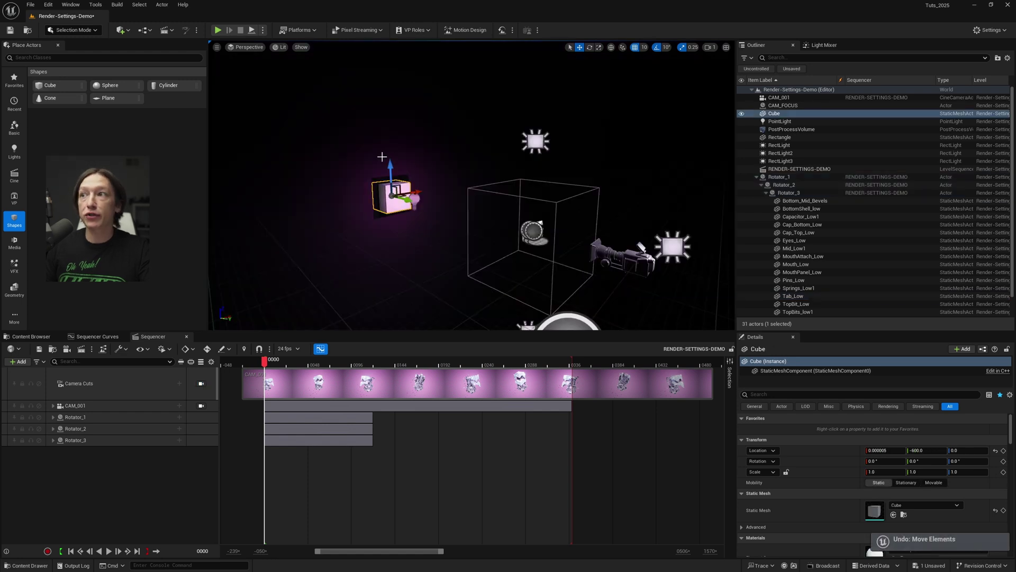
Step: Open Viewport 2 and dock it beside the main viewport
{"action": "left_click", "coordinate": [70, 5]}
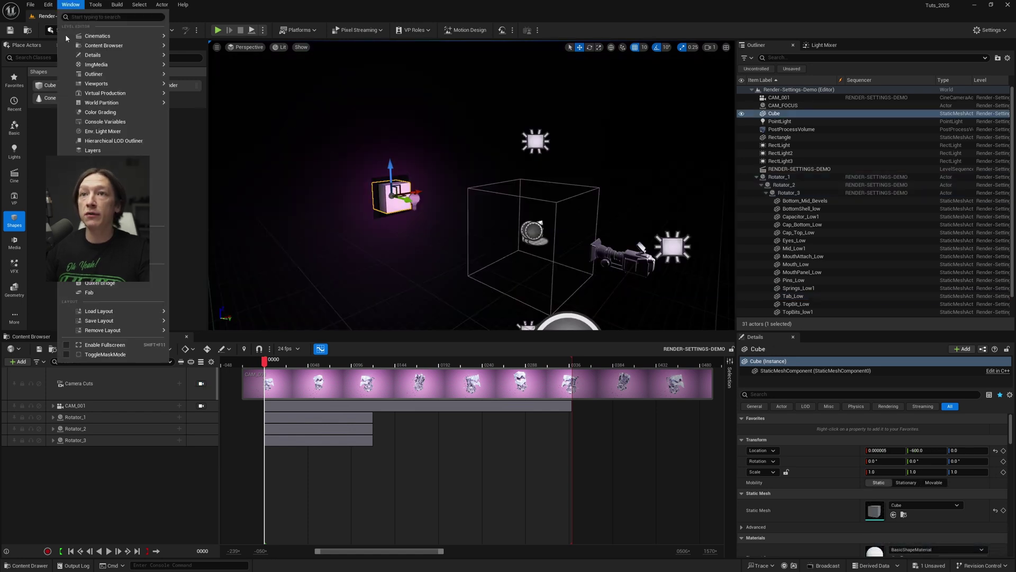
{"action": "mouse_move", "coordinate": [97, 82]}
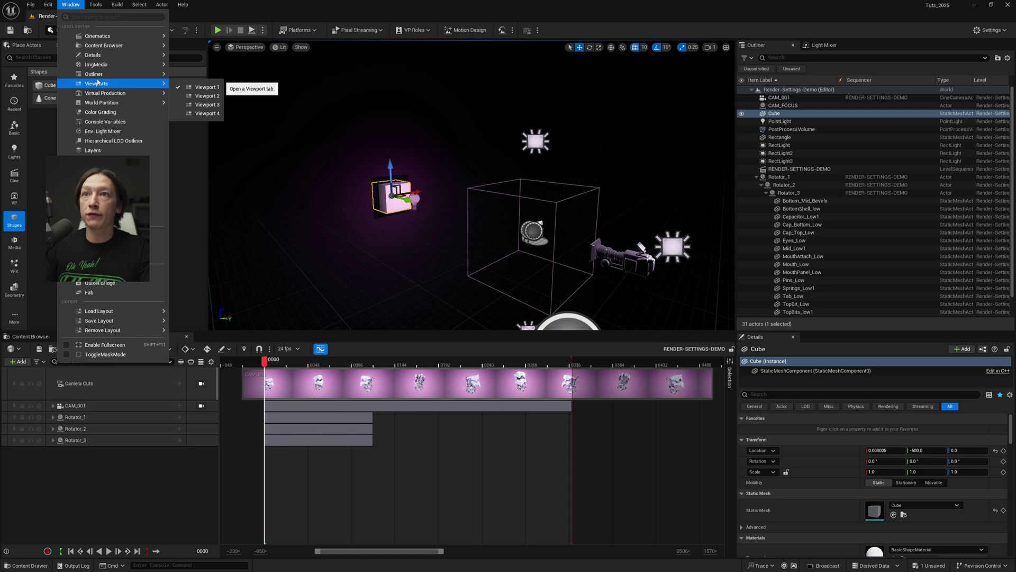
{"action": "left_click", "coordinate": [208, 96]}
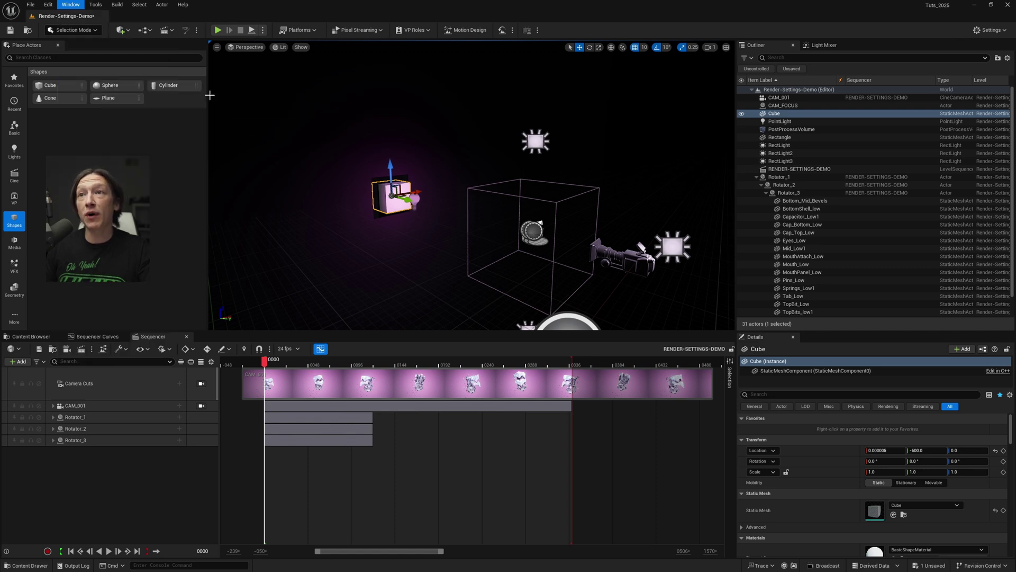
{"action": "left_click_drag", "start_coordinate": [387, 175], "coordinate": [553, 178]}
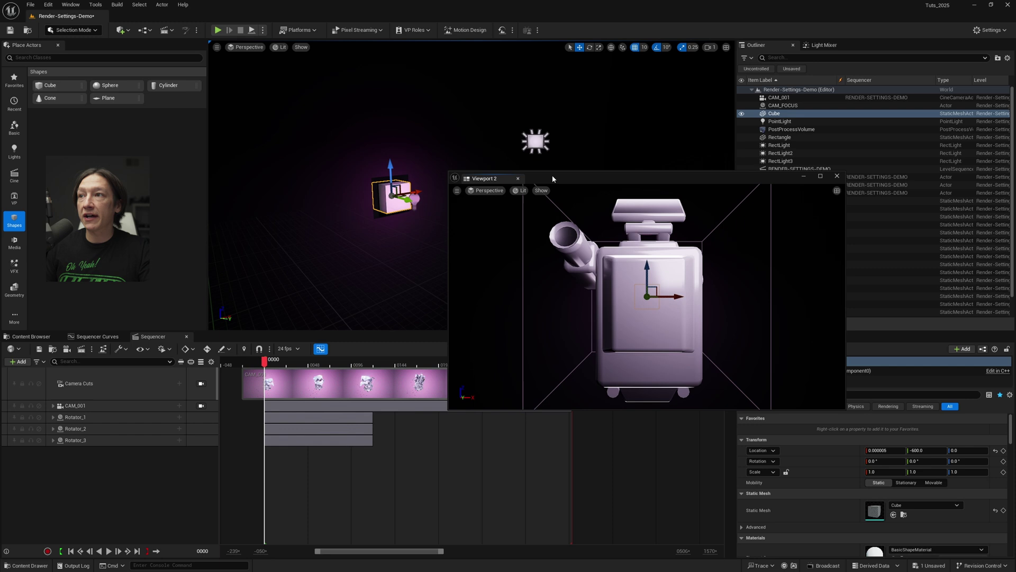
{"action": "left_click_drag", "start_coordinate": [484, 181], "coordinate": [693, 131]}
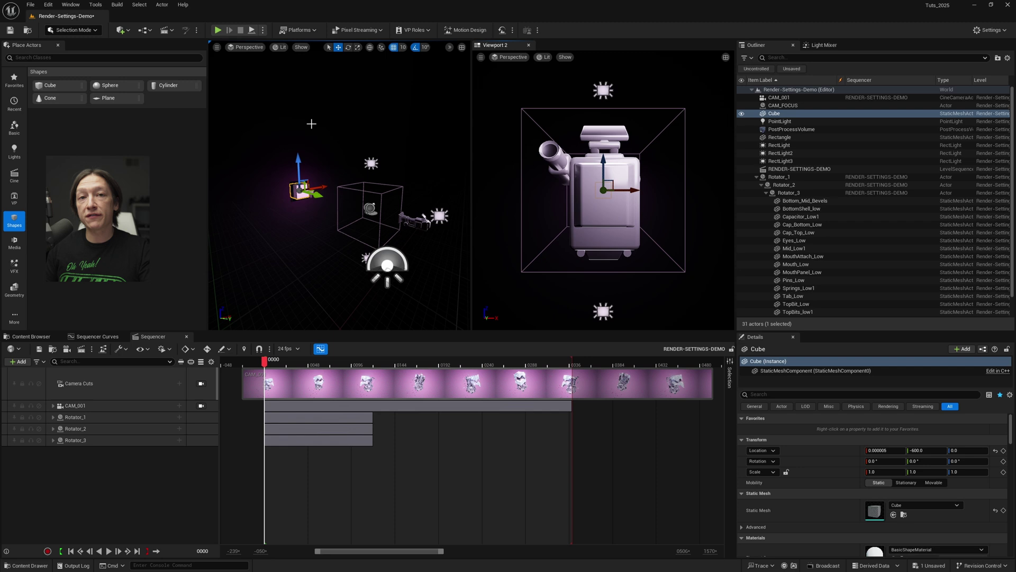
Step: Set the main viewport to look through CAM_001 with its exact camera framing
{"action": "left_click", "coordinate": [247, 47]}
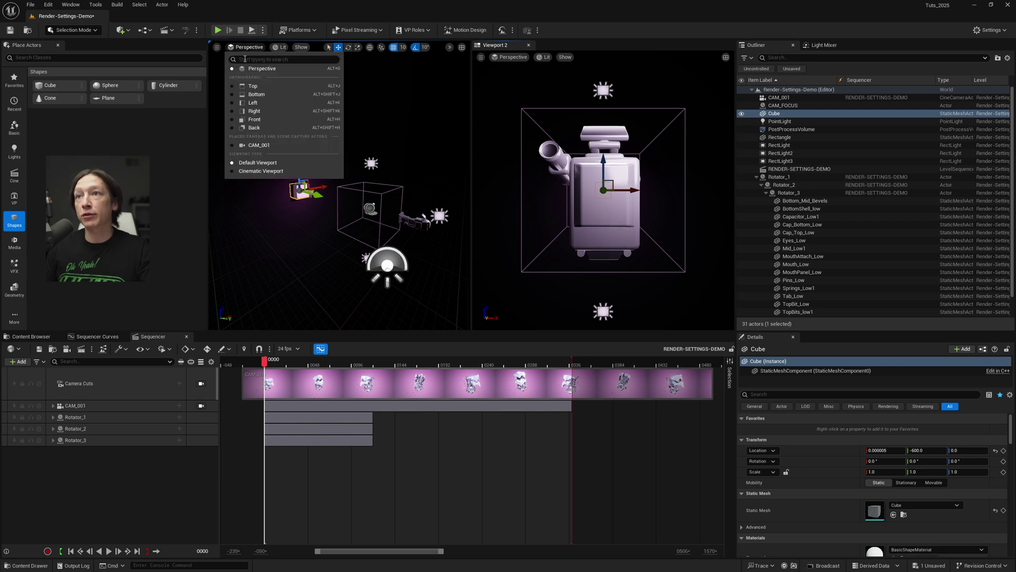
{"action": "left_click", "coordinate": [257, 144]}
{"action": "left_click", "coordinate": [282, 61]}
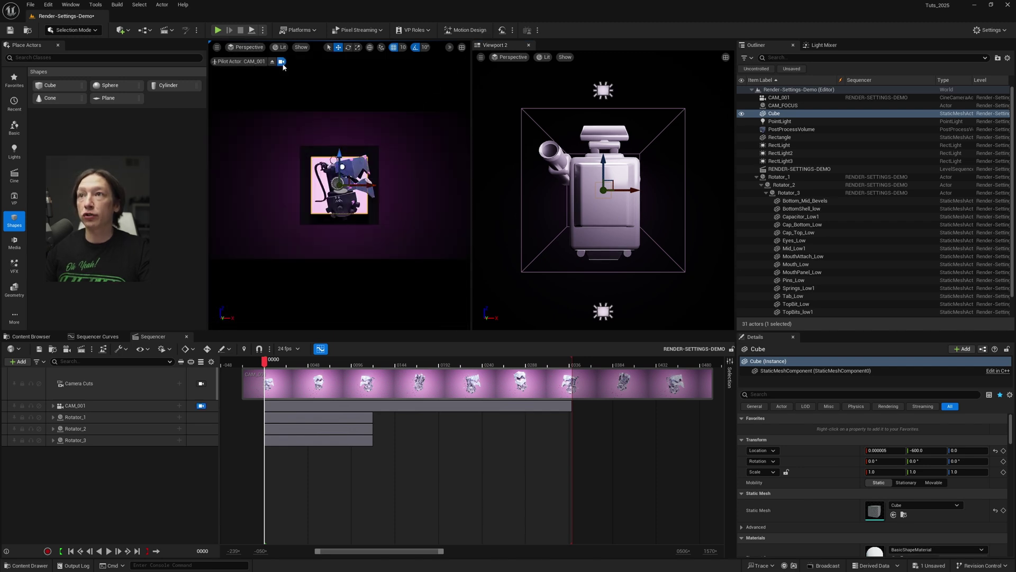
Step: In Viewport 2, move the cube closer to the model, through about X -80 and Y -370
{"action": "left_click", "coordinate": [580, 203]}
{"action": "right_click_drag", "start_coordinate": [581, 203], "coordinate": [603, 148]}
{"action": "left_click", "coordinate": [587, 156]}
{"action": "mouse_move", "coordinate": [608, 170]}
{"action": "left_mouse_down"}
{"action": "mouse_move", "coordinate": [641, 186]}
{"action": "mouse_move", "coordinate": [605, 175]}
{"action": "mouse_move", "coordinate": [540, 207]}
{"action": "mouse_move", "coordinate": [678, 149]}
{"action": "mouse_move", "coordinate": [609, 175]}
{"action": "mouse_move", "coordinate": [604, 188]}
{"action": "left_mouse_up"}
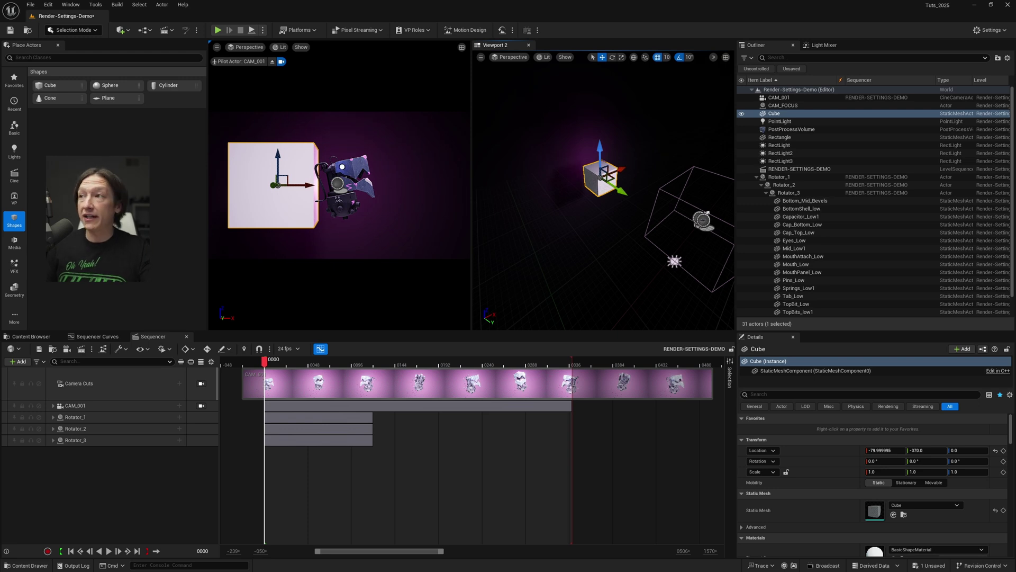
{"action": "right_click_drag", "start_coordinate": [604, 188], "coordinate": [624, 217]}
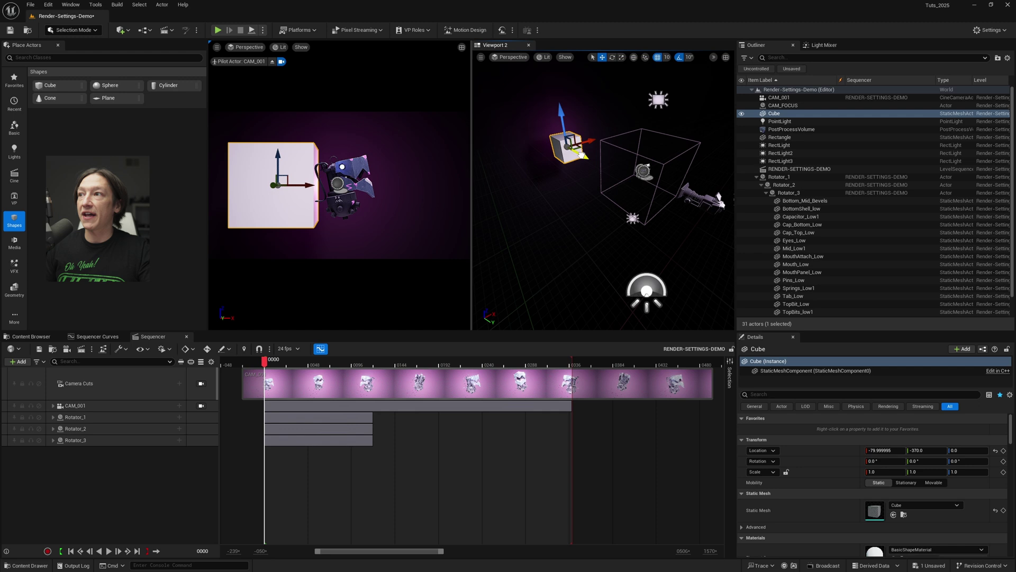
{"action": "mouse_move", "coordinate": [583, 155]}
{"action": "left_mouse_down"}
{"action": "mouse_move", "coordinate": [575, 151]}
{"action": "mouse_move", "coordinate": [600, 166]}
{"action": "left_mouse_up"}
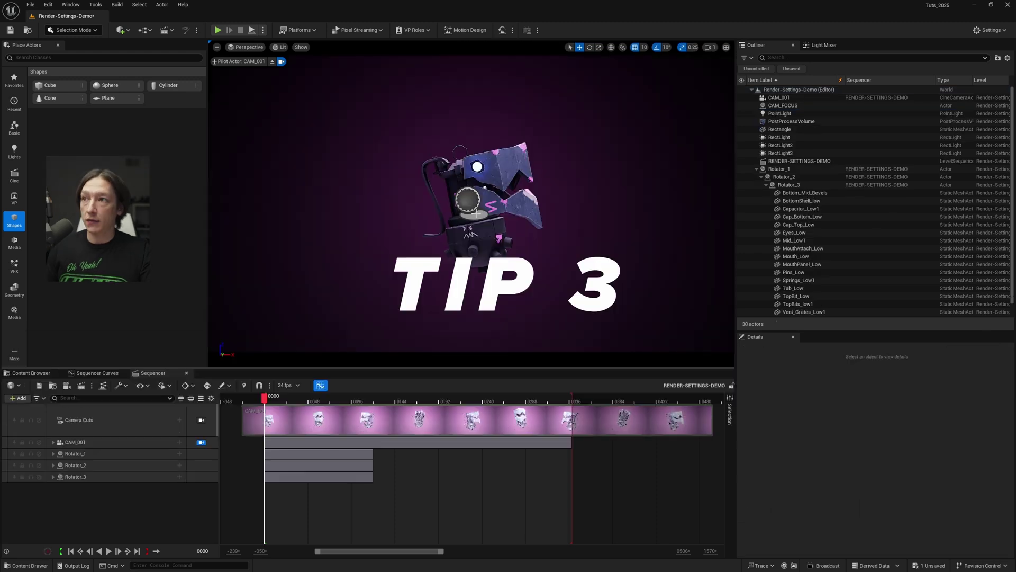
Step: Inspect the static meshes under Rotator_3 by selecting single parts and the full range from Bottom_Mid_Bevels to Vent_Low
{"action": "left_click", "coordinate": [466, 216]}
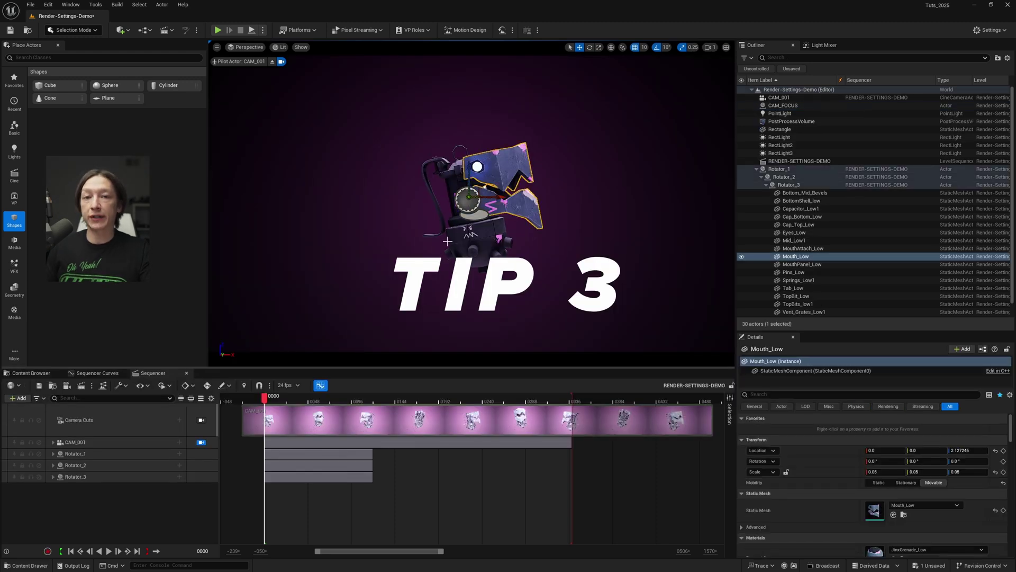
{"action": "left_click", "coordinate": [834, 193]}
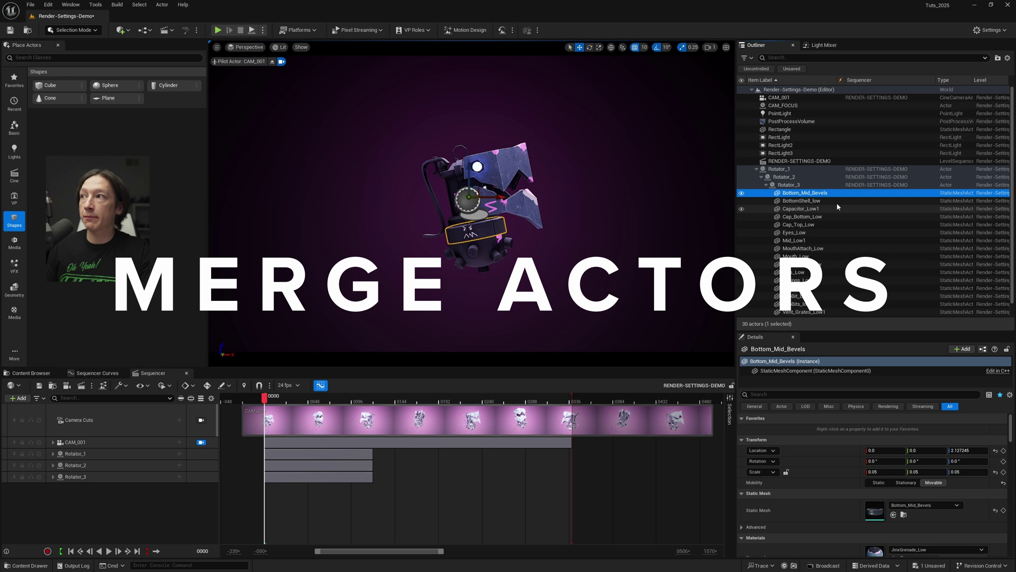
{"action": "scroll", "coordinate": [838, 206], "scroll_direction": "down", "scroll_amount": 1}
{"action": "left_click", "coordinate": [796, 305], "text": "shift"}
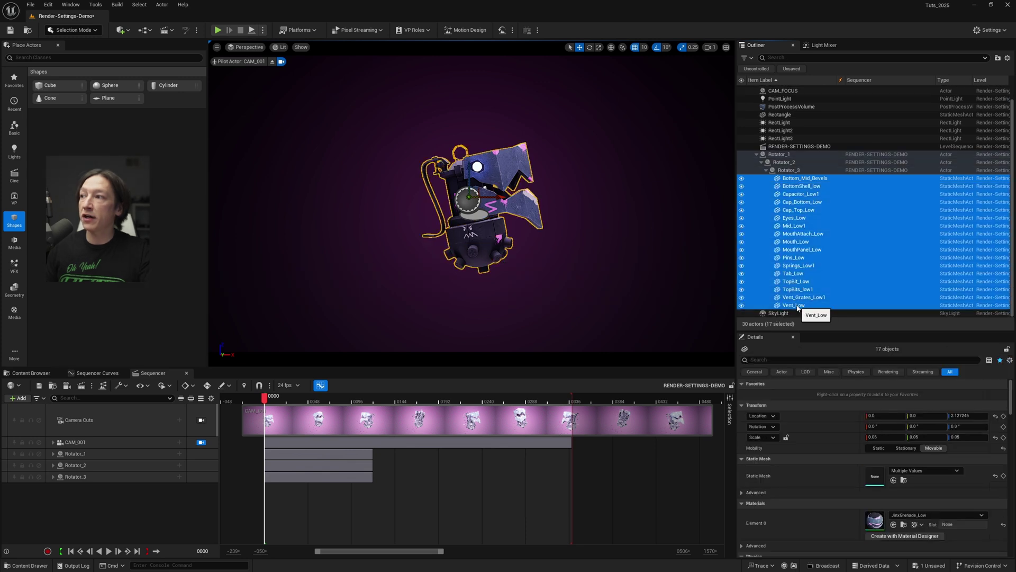
{"action": "left_click", "coordinate": [810, 250]}
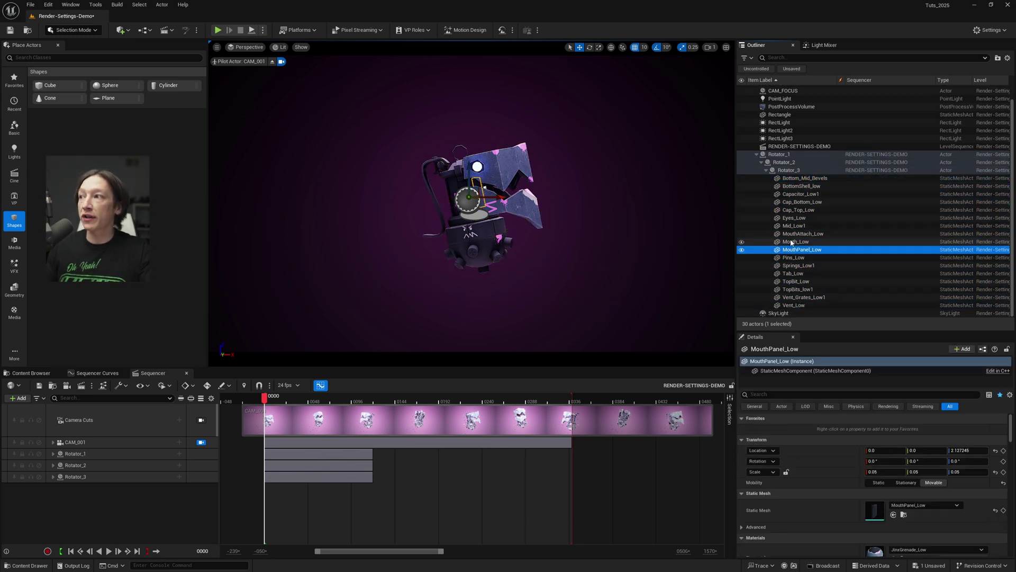
Step: Inspect individual meshes under Rotator_3 by selecting Mouth_Low, the vent parts, Tab_Low and Cap_Bottom_Low
{"action": "left_click", "coordinate": [849, 243]}
{"action": "left_click", "coordinate": [801, 298]}
{"action": "left_click", "coordinate": [799, 306]}
{"action": "left_click", "coordinate": [792, 274]}
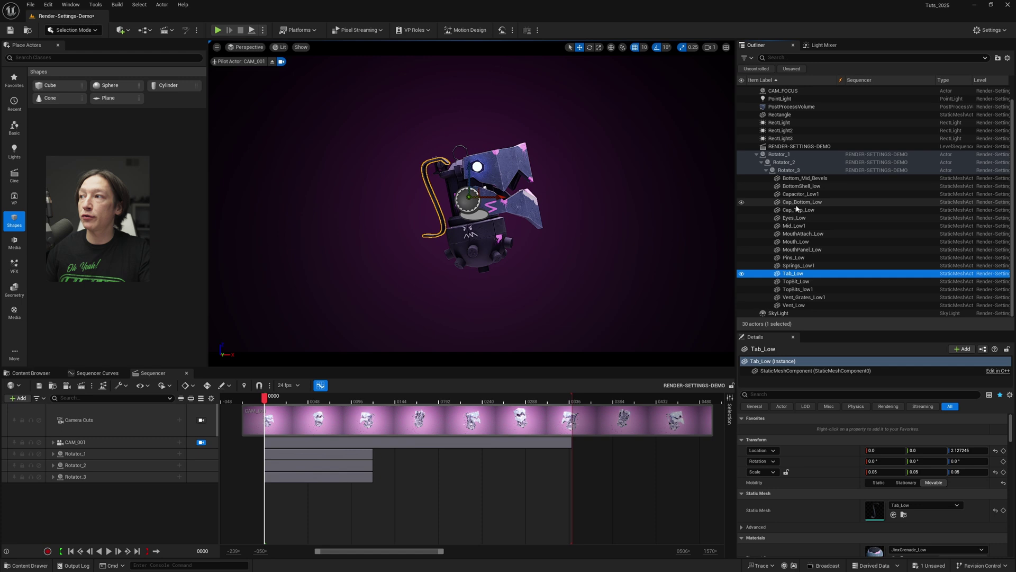
{"action": "left_click", "coordinate": [802, 202]}
Step: Try moving MouthAttach_Low away from the rest of the model, and undo the move
{"action": "left_click", "coordinate": [803, 234]}
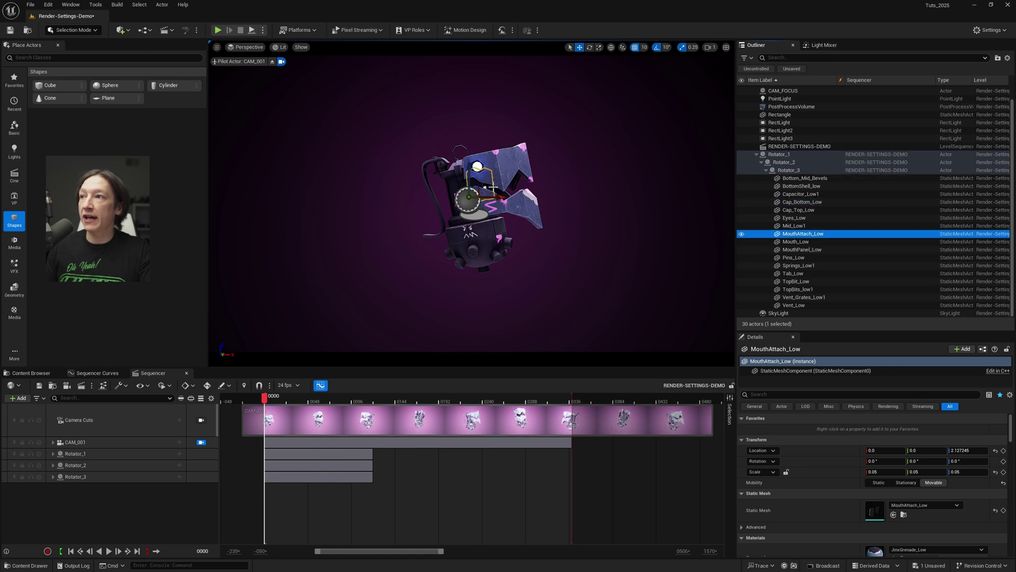
{"action": "left_click_drag", "start_coordinate": [470, 198], "coordinate": [537, 200]}
{"action": "key", "text": "ctrl+z"}
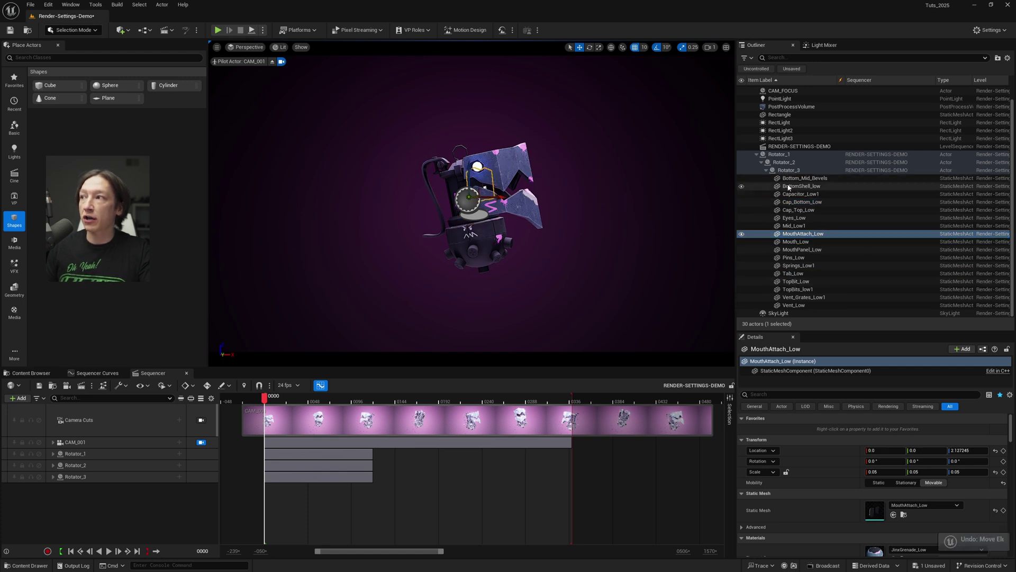
Step: Merge all static meshes from Bottom_Mid_Bevels to Vent_Low using the Merge method with Replace Source Actors enabled
{"action": "left_click", "coordinate": [791, 178]}
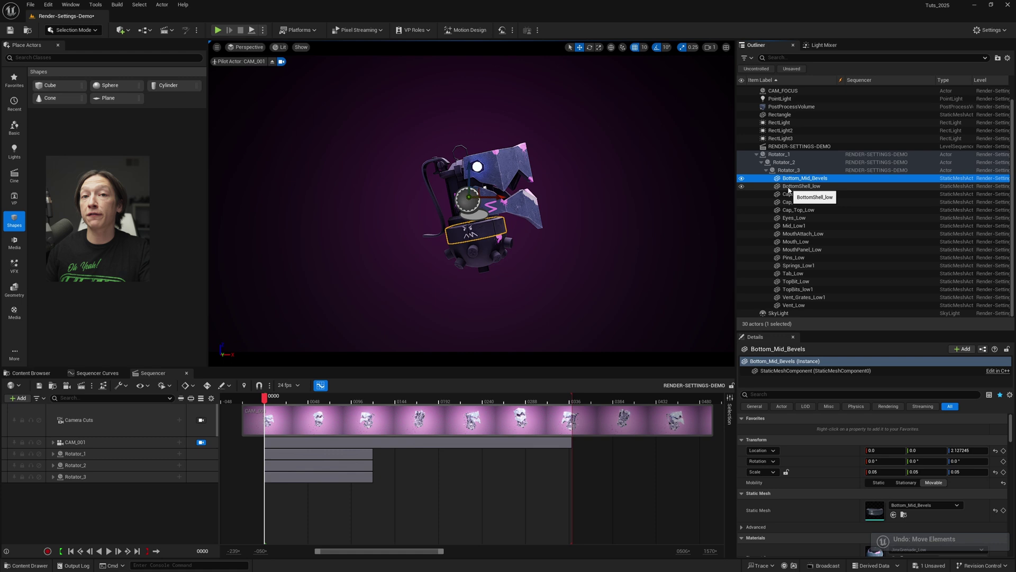
{"action": "left_click", "coordinate": [803, 306], "text": "shift"}
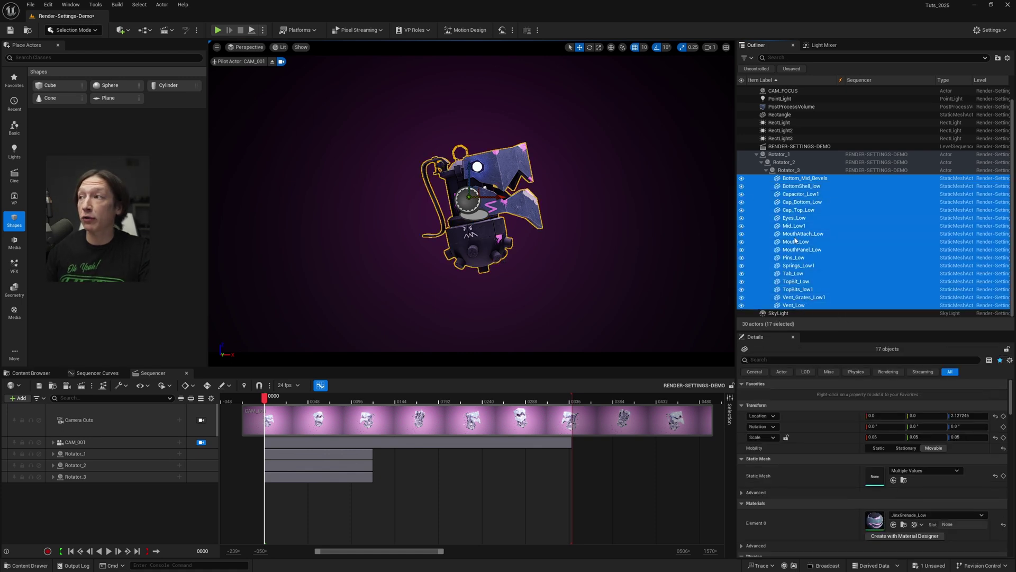
{"action": "left_click", "coordinate": [95, 4]}
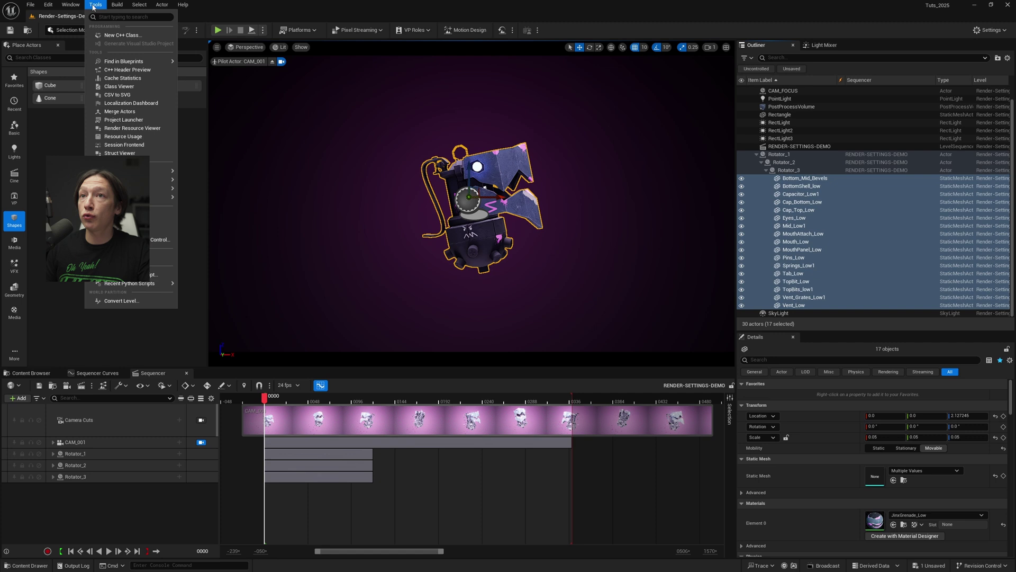
{"action": "left_click", "coordinate": [124, 111]}
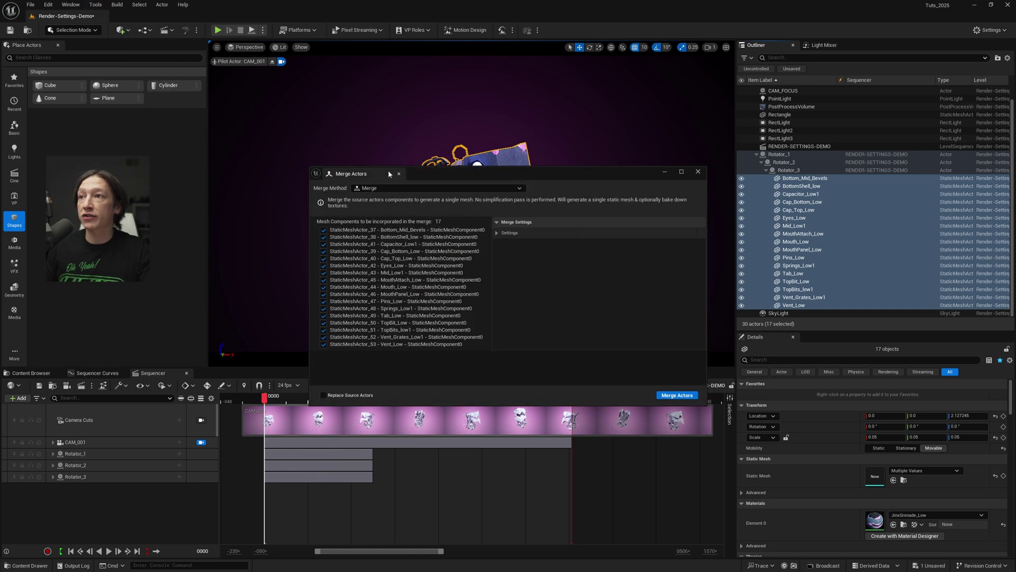
{"action": "left_click_drag", "start_coordinate": [448, 175], "coordinate": [450, 162]}
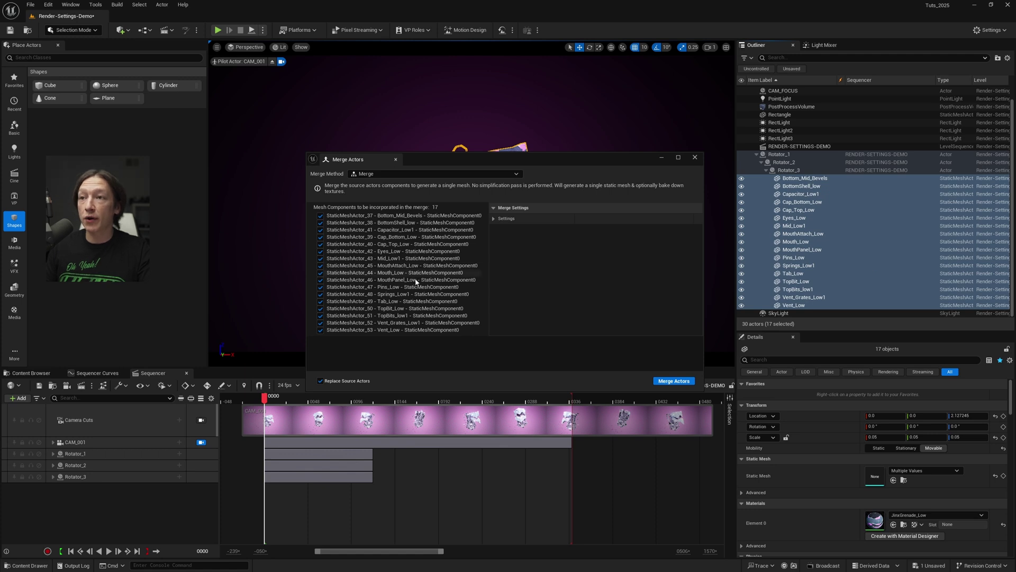
{"action": "left_click", "coordinate": [674, 381]}
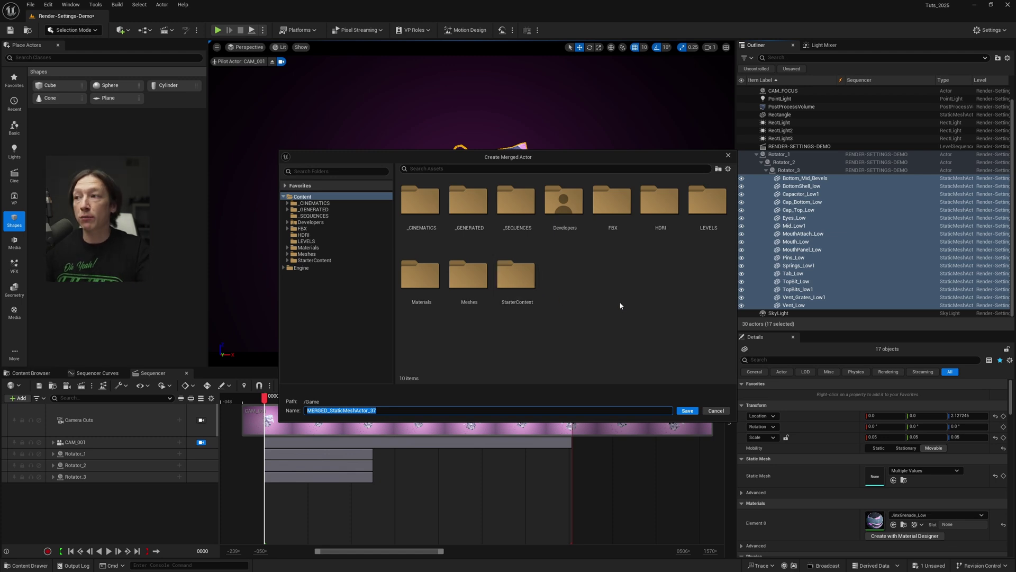
Step: Create a folder named MERGED inside Content as the merged actor's save location and open it
{"action": "right_click", "coordinate": [592, 288]}
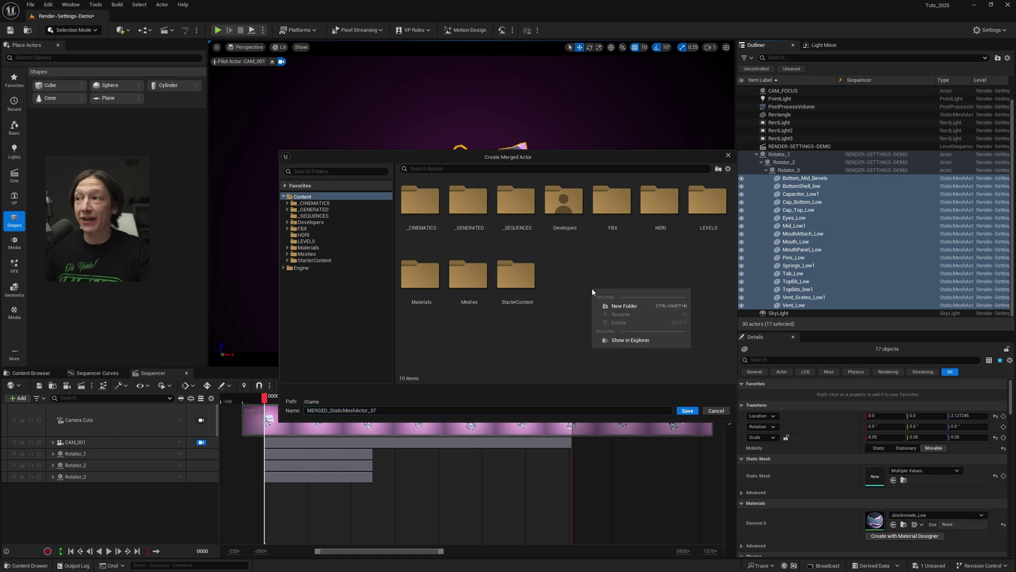
{"action": "left_click", "coordinate": [636, 308]}
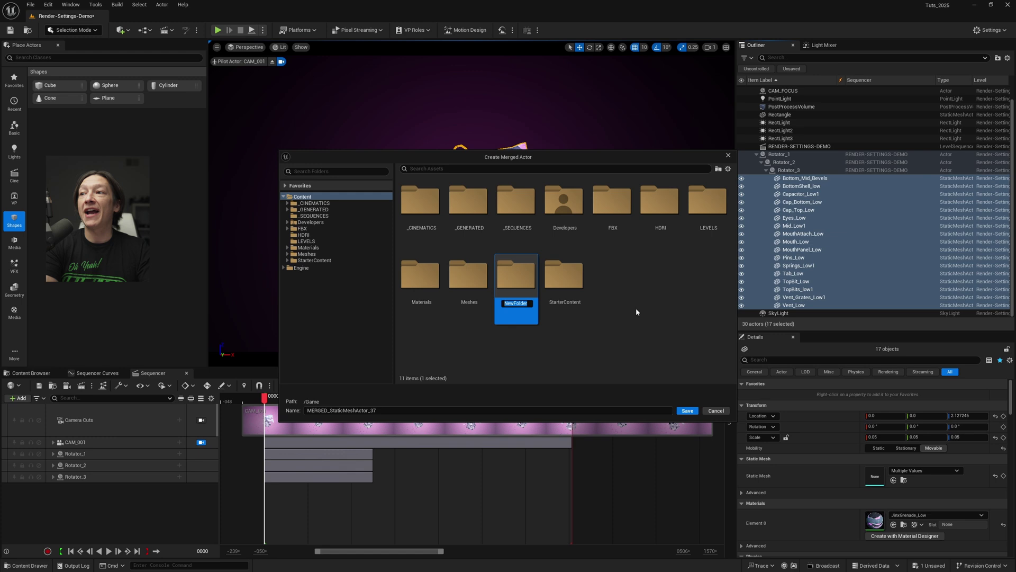
{"action": "type", "text": "MERGED"}
{"action": "key", "text": "Return"}
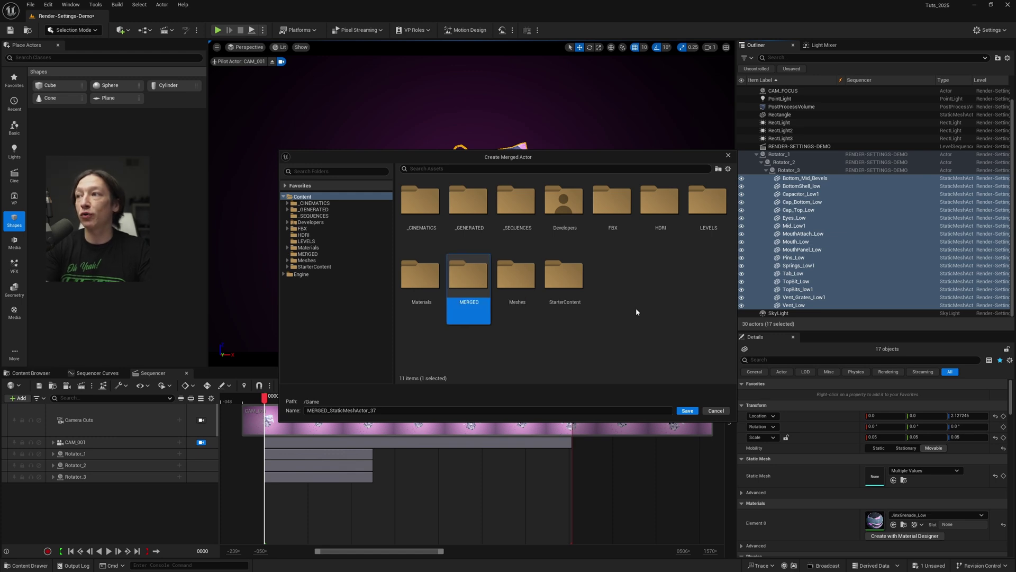
{"action": "double_click", "coordinate": [469, 275]}
Step: Save the merged actor as merged-grenade in the MERGED folder and close the Merge Actors window
{"action": "left_click", "coordinate": [416, 409]}
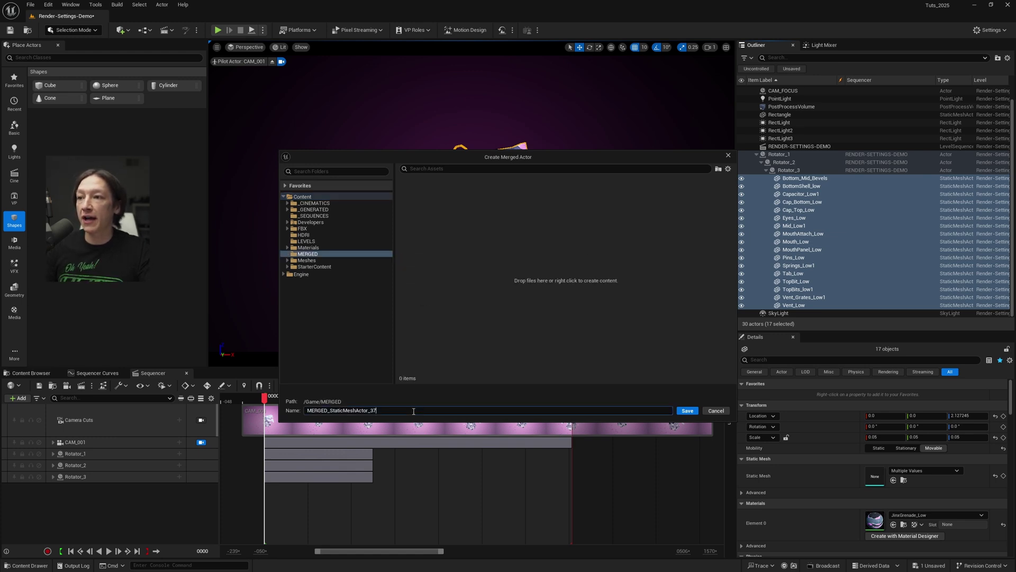
{"action": "type", "text": "merged-grenade"}
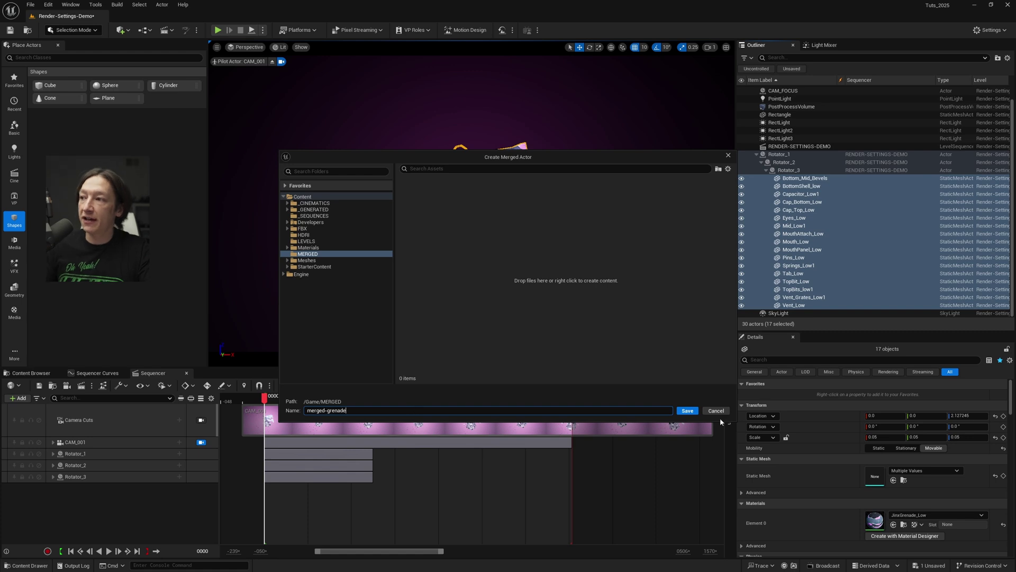
{"action": "left_click", "coordinate": [687, 411]}
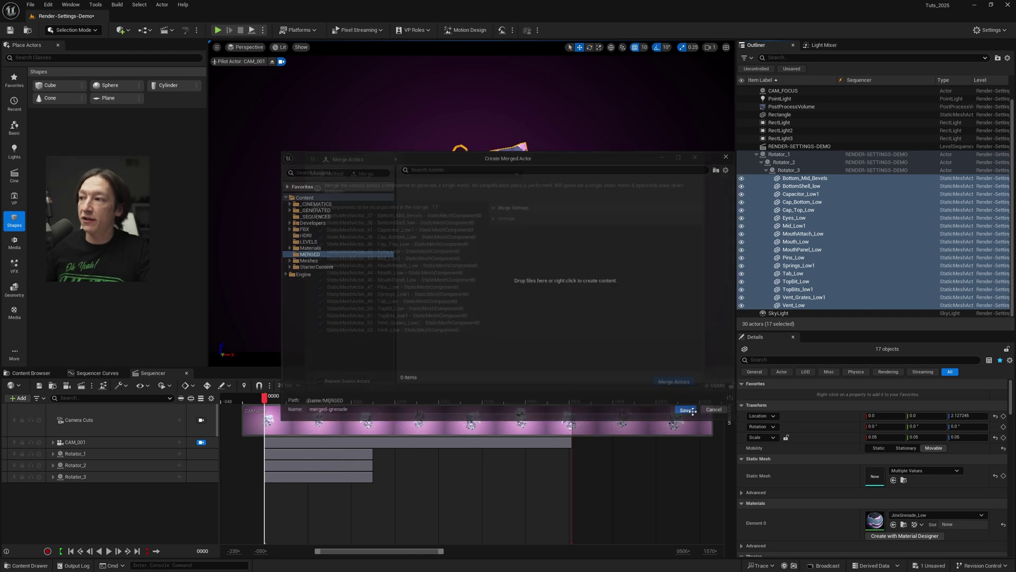
{"action": "left_click", "coordinate": [695, 157]}
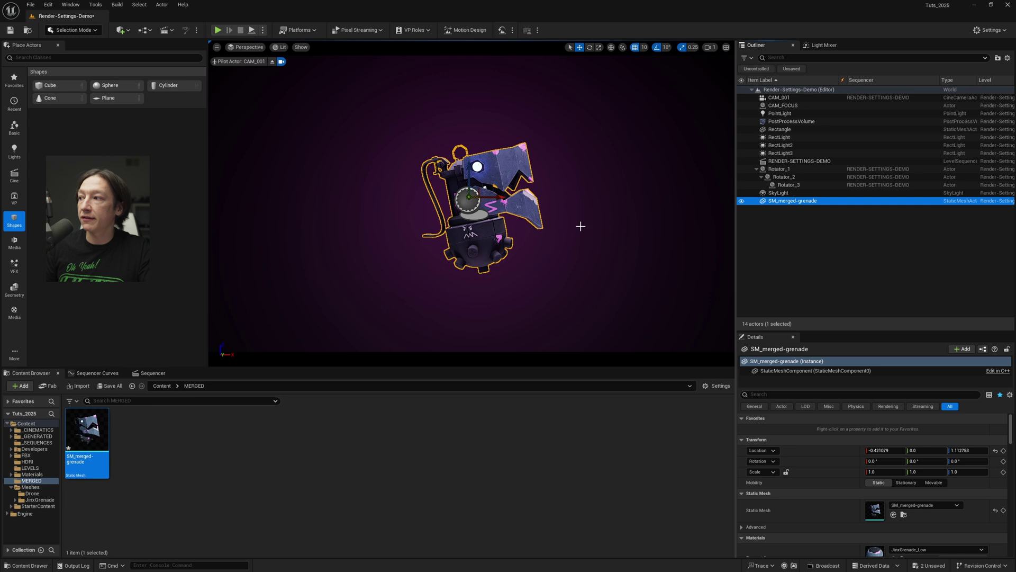
Step: Place SM_merged-grenade at location 0, 0, 0 and test moving and rotating it, undoing the trial changes
{"action": "left_click", "coordinate": [786, 185]}
{"action": "left_click", "coordinate": [784, 201]}
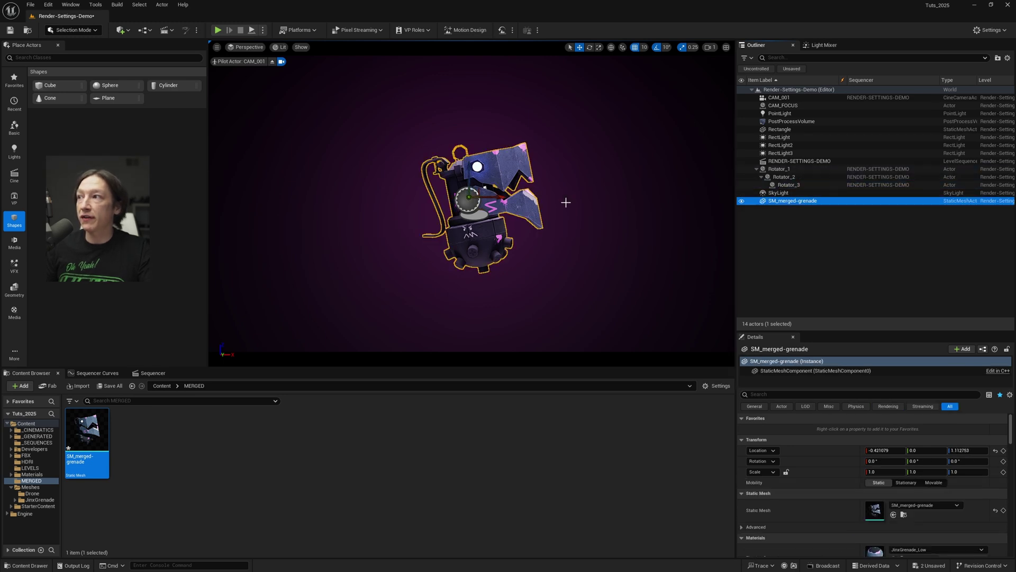
{"action": "left_click_drag", "start_coordinate": [502, 199], "coordinate": [436, 229]}
{"action": "key", "text": "e"}
{"action": "key", "text": "ctrl+z"}
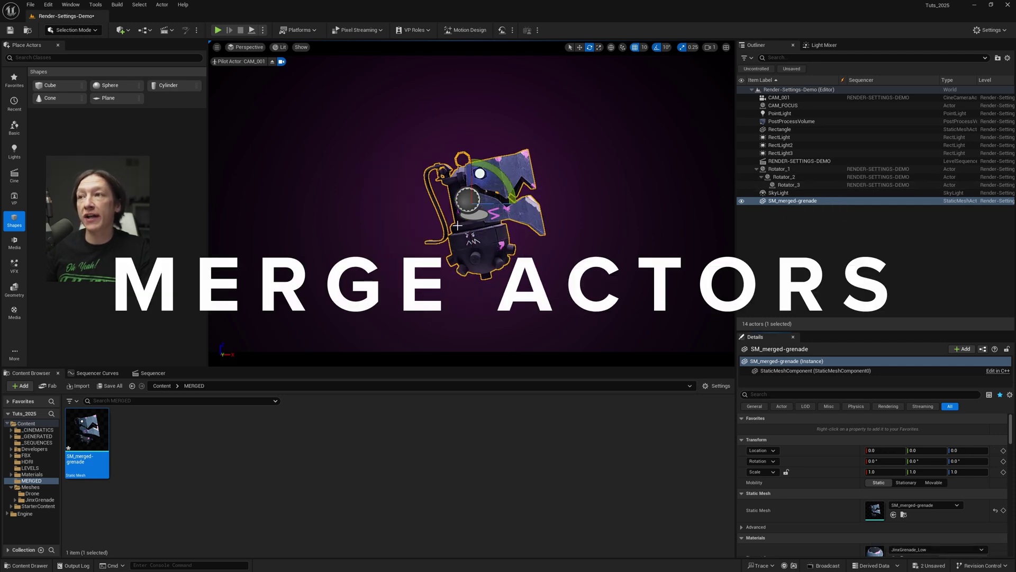
{"action": "mouse_move", "coordinate": [508, 186]}
{"action": "left_mouse_down"}
{"action": "mouse_move", "coordinate": [512, 208]}
{"action": "mouse_move", "coordinate": [499, 186]}
{"action": "mouse_move", "coordinate": [515, 210]}
{"action": "mouse_move", "coordinate": [498, 185]}
{"action": "left_mouse_up"}
{"action": "key", "text": "ctrl+z"}
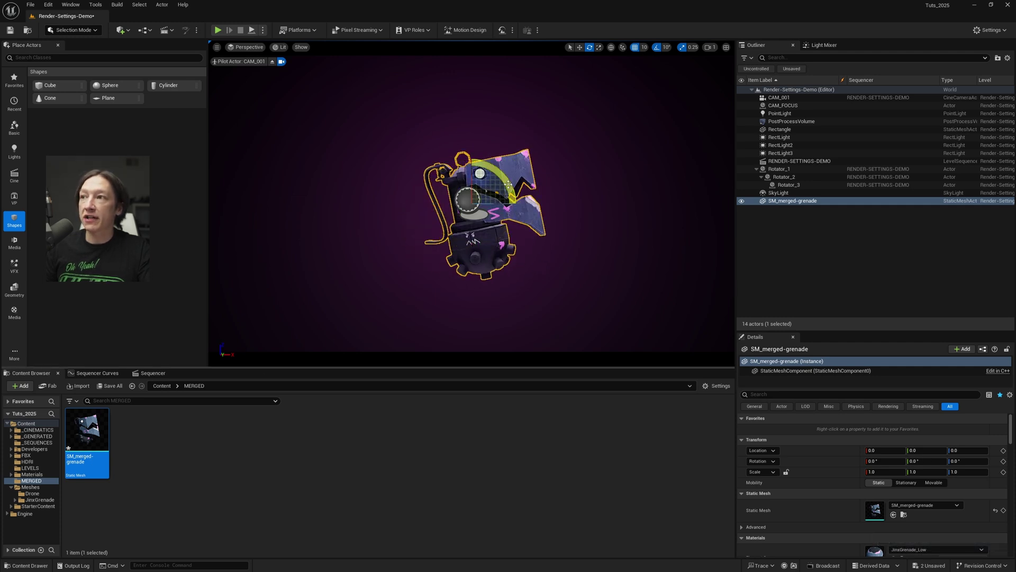
Step: Parent SM_merged-grenade to Rotator_3 and set its mobility to Movable
{"action": "left_click_drag", "start_coordinate": [789, 201], "coordinate": [791, 186]}
{"action": "left_click", "coordinate": [934, 482]}
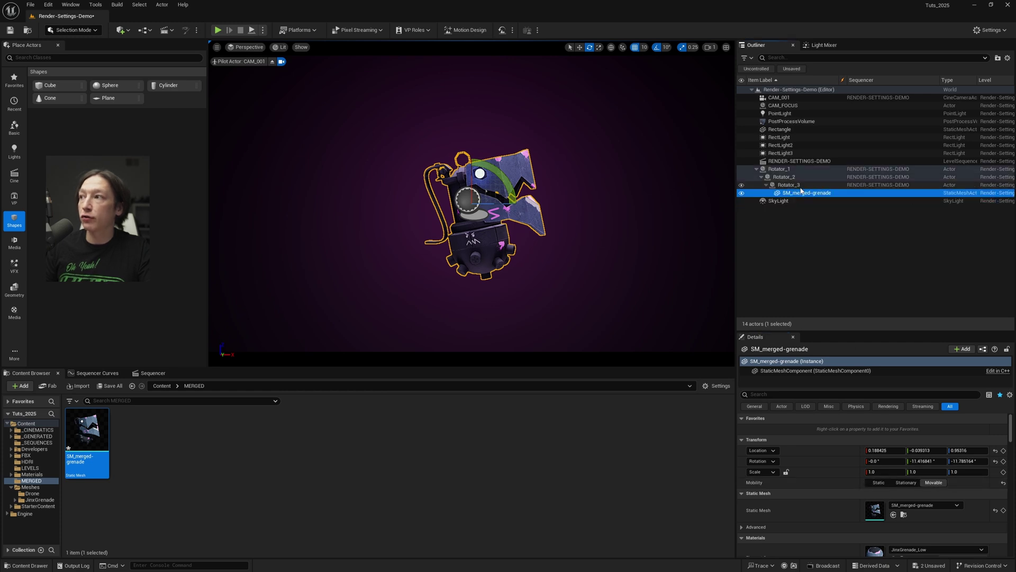
Step: Play the sequence to check the merged grenade's rotation under the rotators, and return to the first frame
{"action": "left_click", "coordinate": [786, 178]}
{"action": "left_click", "coordinate": [788, 185]}
{"action": "left_click", "coordinate": [153, 372]}
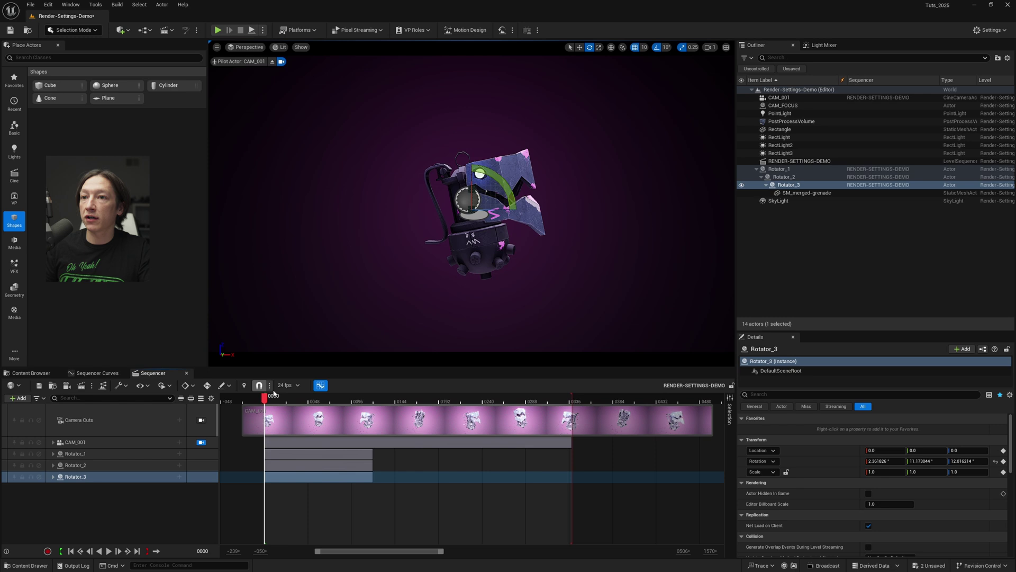
{"action": "key", "text": "space"}
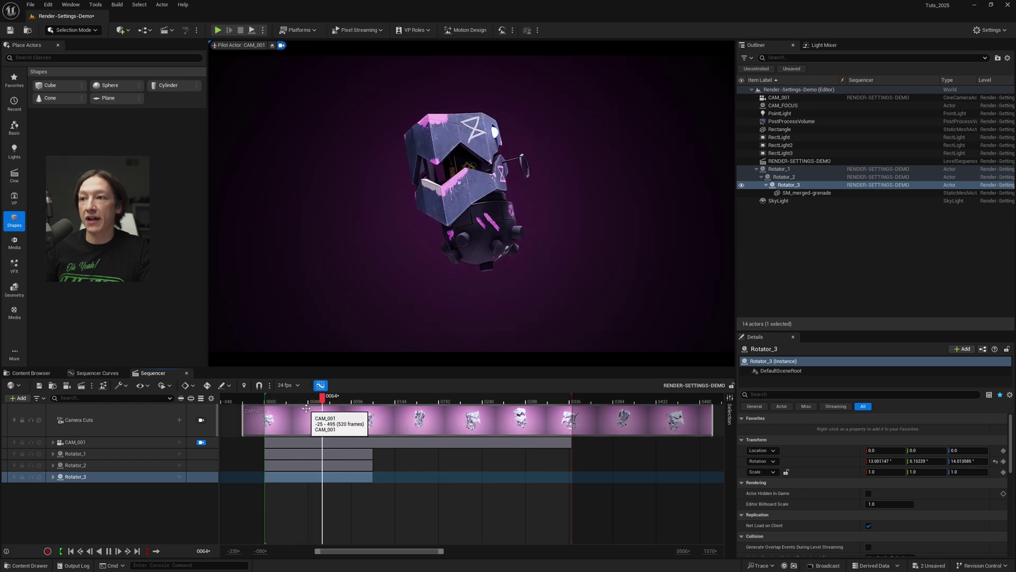
{"action": "key", "text": "space"}
{"action": "key", "text": "Up"}
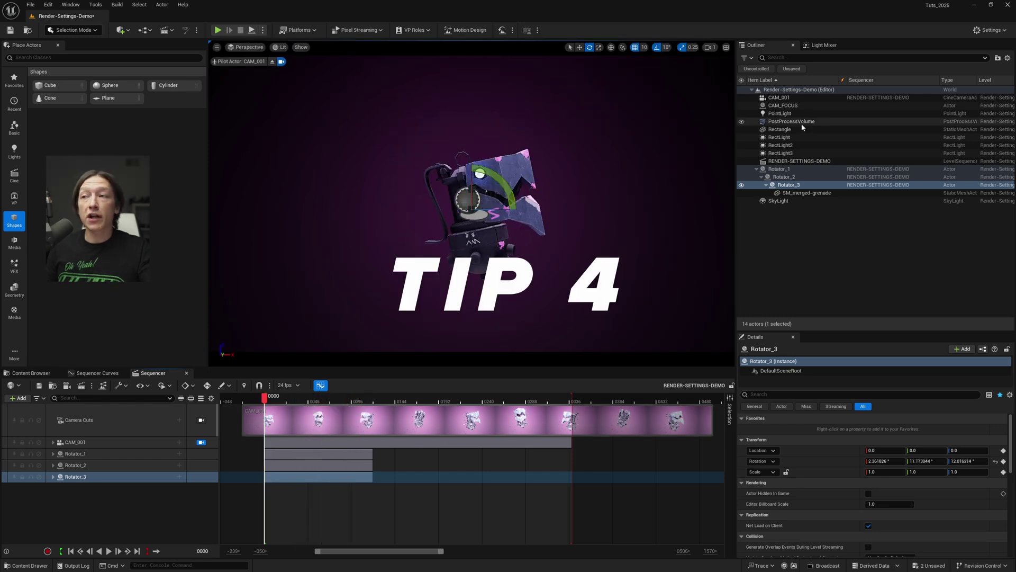
Step: Select the PostProcessVolume and expand its Lens and Exposure settings
{"action": "left_click", "coordinate": [791, 121]}
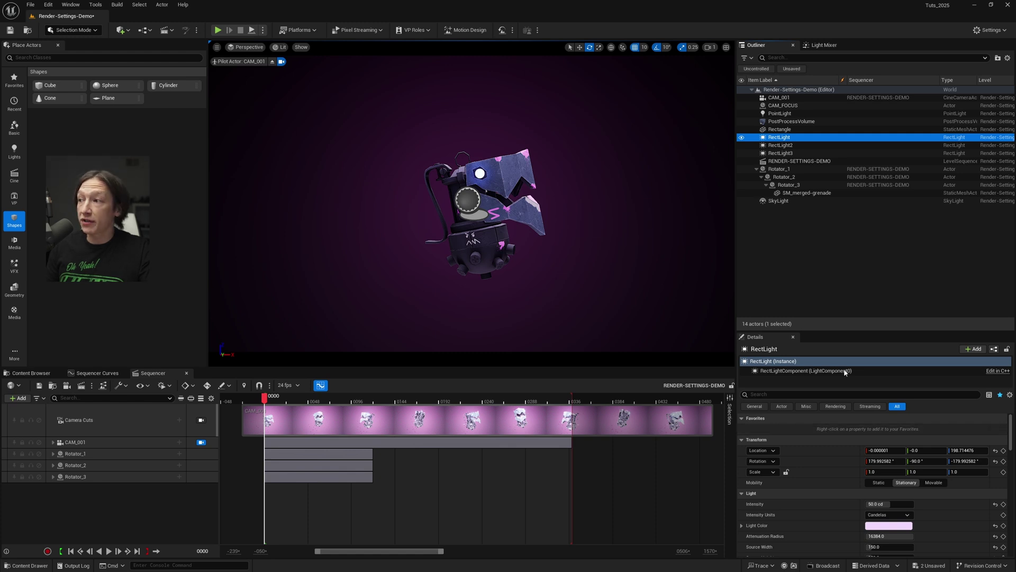
{"action": "left_click", "coordinate": [781, 122]}
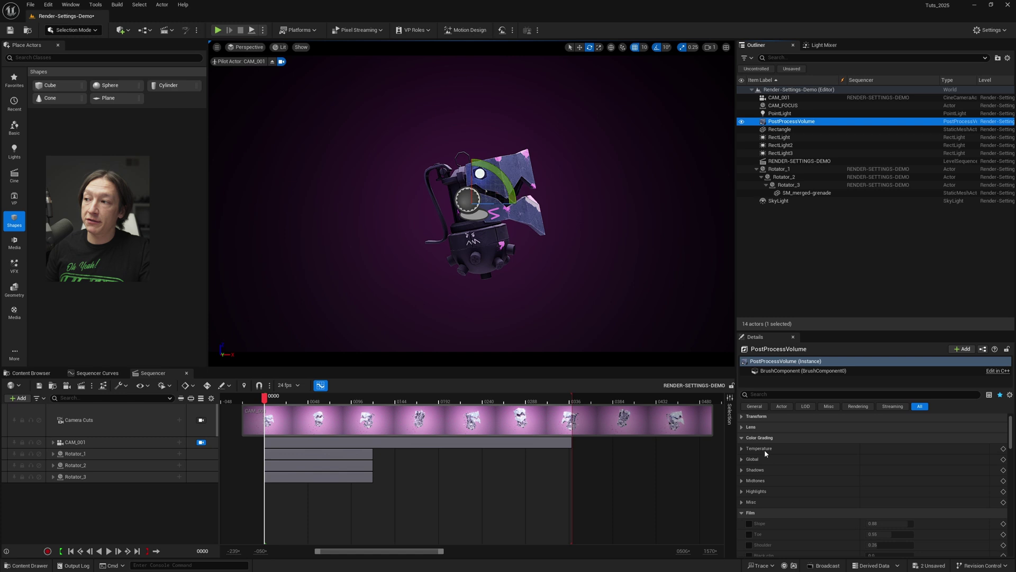
{"action": "left_click", "coordinate": [742, 429]}
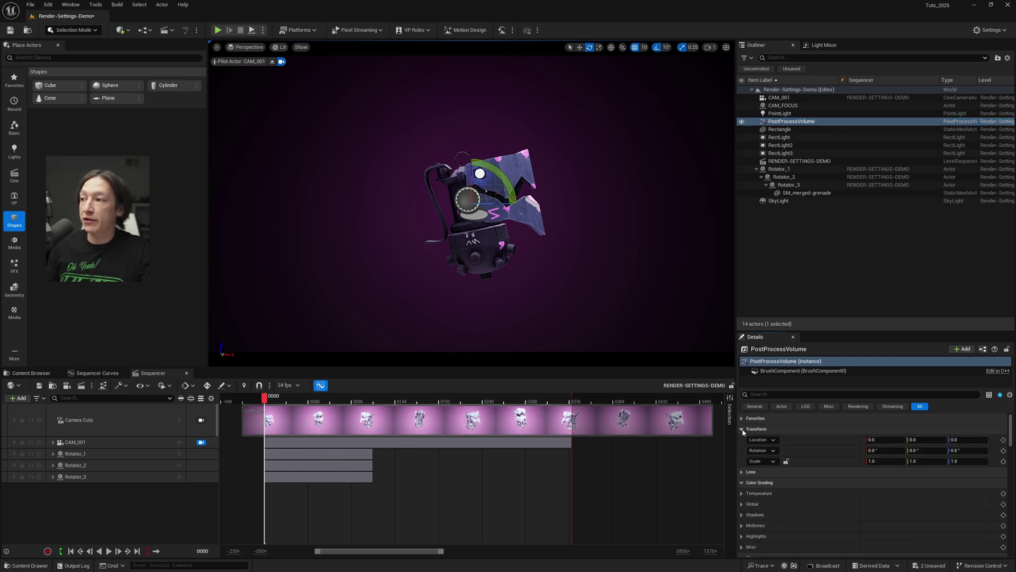
{"action": "left_click", "coordinate": [742, 430]}
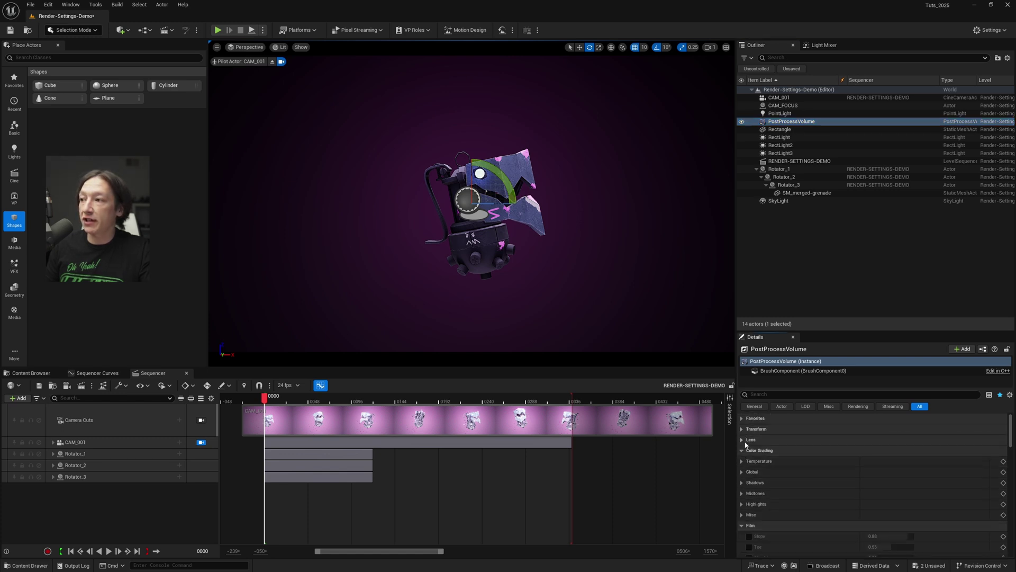
{"action": "left_click", "coordinate": [741, 440]}
{"action": "left_click", "coordinate": [742, 473]}
{"action": "scroll", "coordinate": [746, 477], "scroll_direction": "down", "scroll_amount": 2}
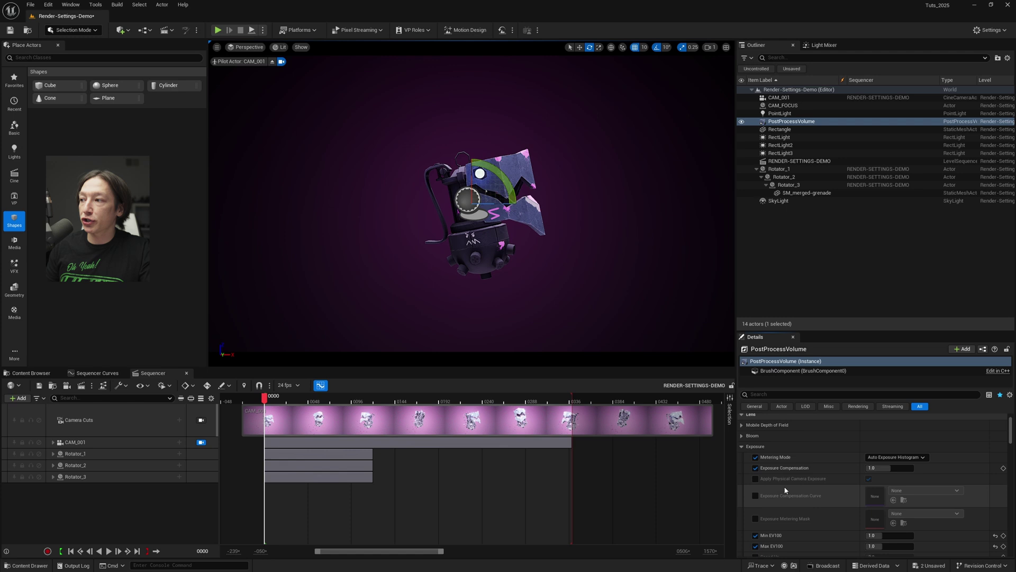
Step: Add the PostProcessVolume's Exposure Compensation, Min EV100 and Max EV100 settings to the favorites
{"action": "right_click", "coordinate": [770, 468]}
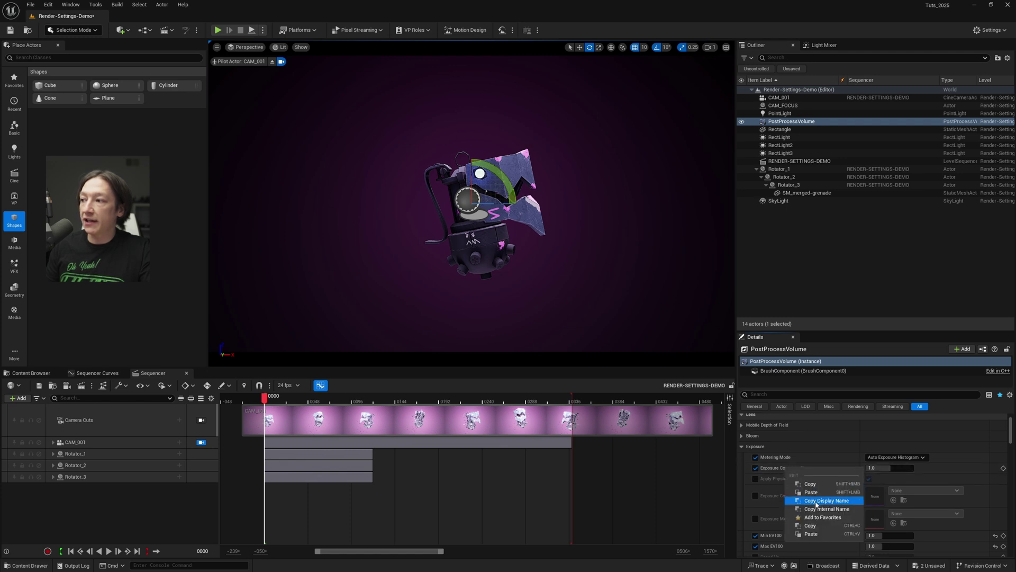
{"action": "left_click", "coordinate": [818, 517]}
{"action": "scroll", "coordinate": [794, 492], "scroll_direction": "down", "scroll_amount": 2}
{"action": "right_click", "coordinate": [780, 487]}
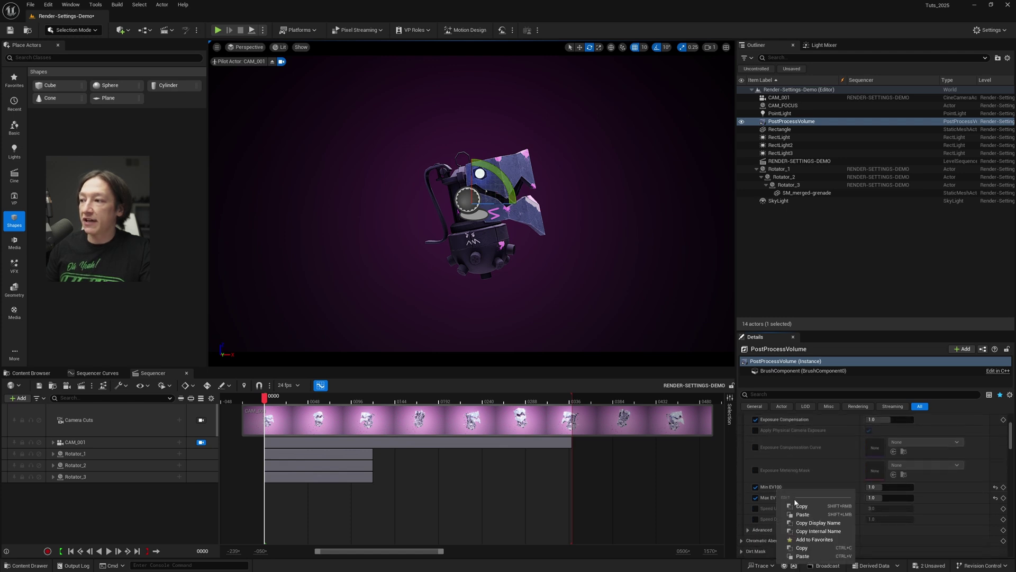
{"action": "left_click", "coordinate": [810, 540]}
{"action": "right_click", "coordinate": [768, 487]}
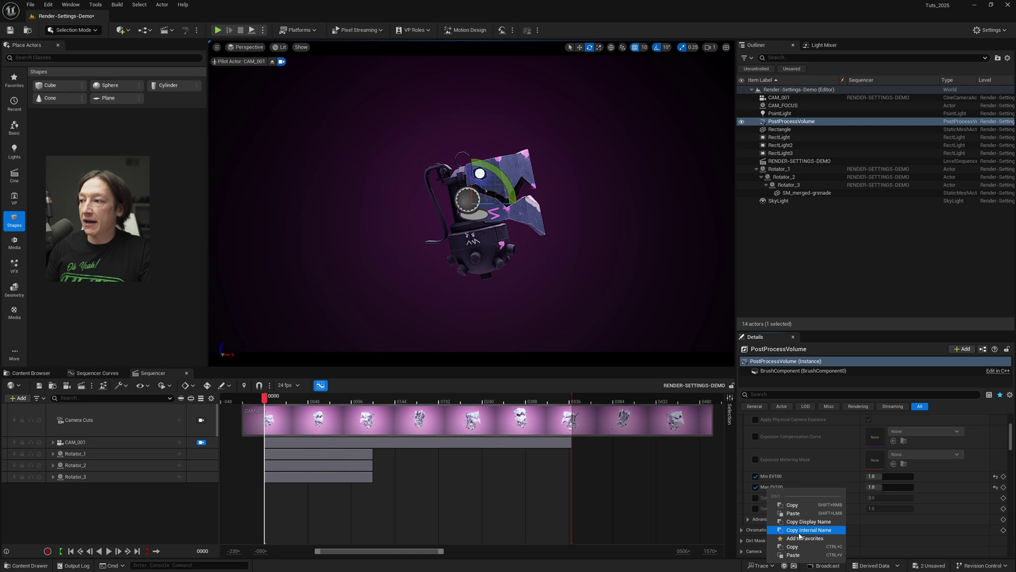
{"action": "left_click", "coordinate": [797, 519]}
Step: Add the PostProcessVolume's Bloom Method and Bloom Intensity settings to the favorites
{"action": "scroll", "coordinate": [797, 479], "scroll_direction": "down", "scroll_amount": 5}
{"action": "scroll", "coordinate": [784, 472], "scroll_direction": "up", "scroll_amount": 6}
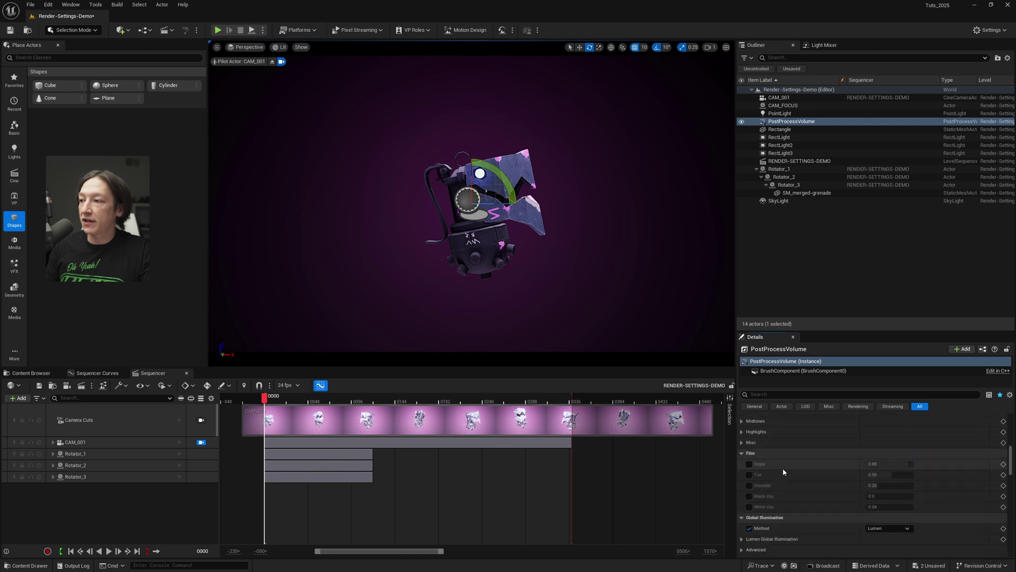
{"action": "scroll", "coordinate": [774, 460], "scroll_direction": "up", "scroll_amount": 3}
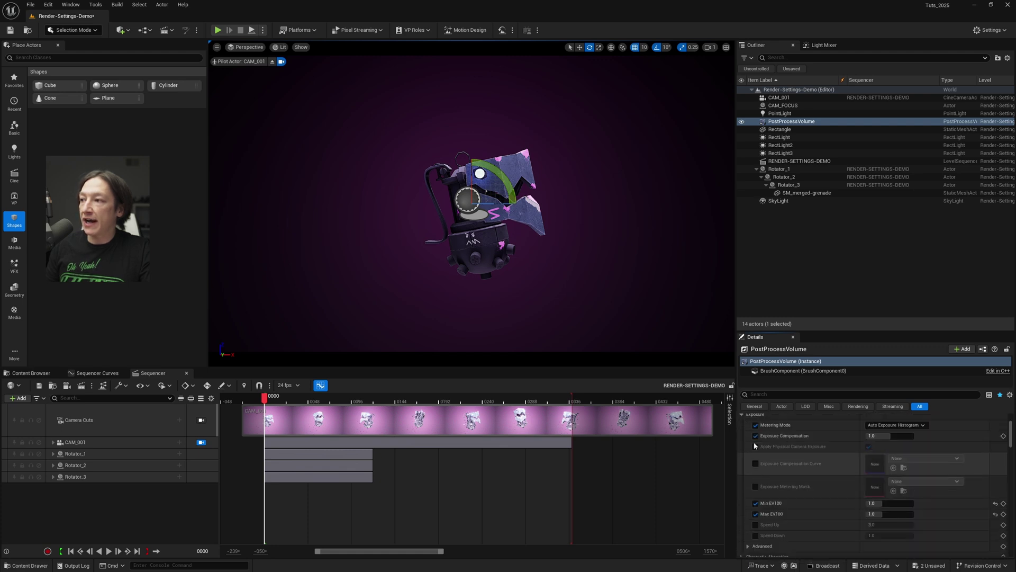
{"action": "right_click", "coordinate": [785, 465]}
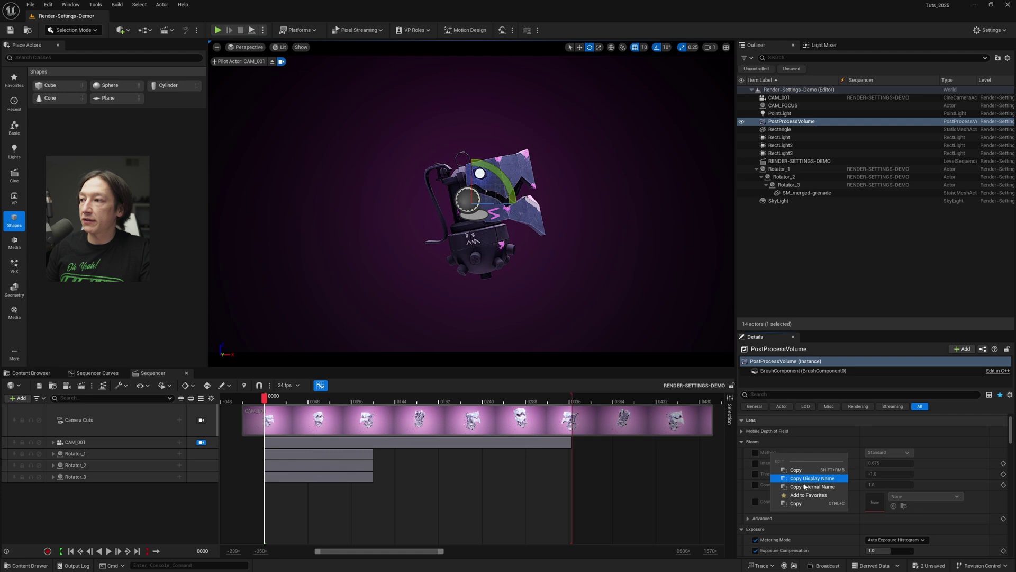
{"action": "left_click", "coordinate": [804, 488]}
{"action": "scroll", "coordinate": [783, 469], "scroll_direction": "down", "scroll_amount": 1}
{"action": "right_click", "coordinate": [768, 454]}
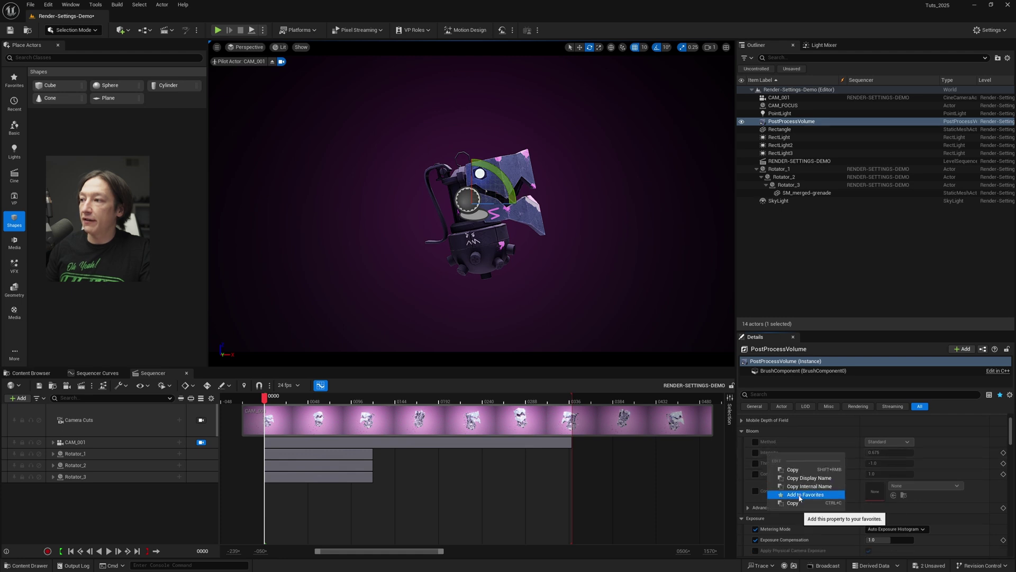
{"action": "left_click", "coordinate": [803, 486]}
Step: Enable Bloom Method and Intensity among the favorites and raise the Intensity to about 3.07
{"action": "scroll", "coordinate": [795, 450], "scroll_direction": "up", "scroll_amount": 3}
{"action": "left_click", "coordinate": [742, 419]}
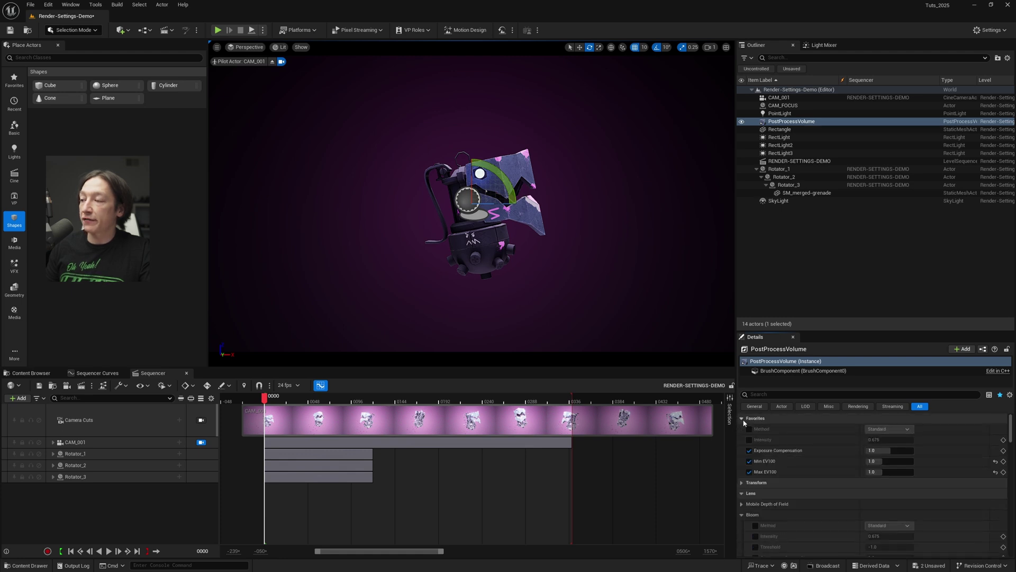
{"action": "left_click", "coordinate": [749, 430]}
{"action": "left_click", "coordinate": [749, 440]}
{"action": "left_click_drag", "start_coordinate": [892, 437], "coordinate": [923, 437]}
{"action": "scroll", "coordinate": [812, 450], "scroll_direction": "down", "scroll_amount": 6}
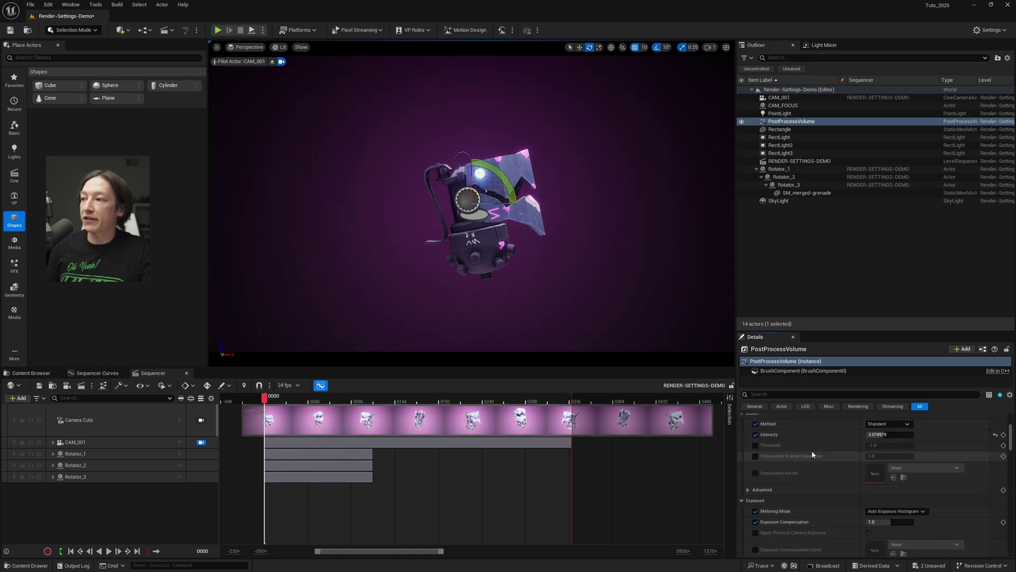
{"action": "scroll", "coordinate": [803, 457], "scroll_direction": "down", "scroll_amount": 8}
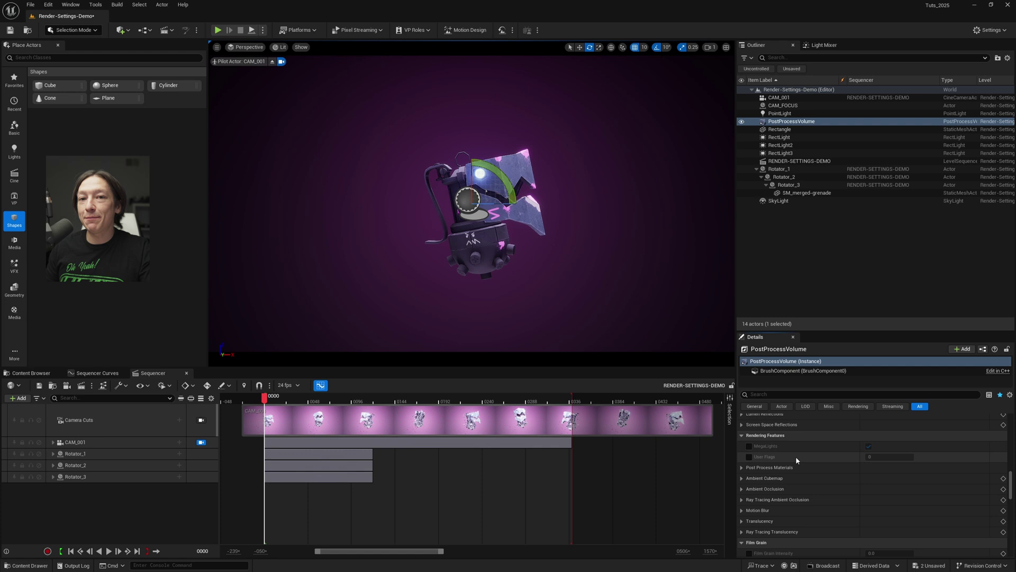
{"action": "scroll", "coordinate": [813, 449], "scroll_direction": "up", "scroll_amount": 7}
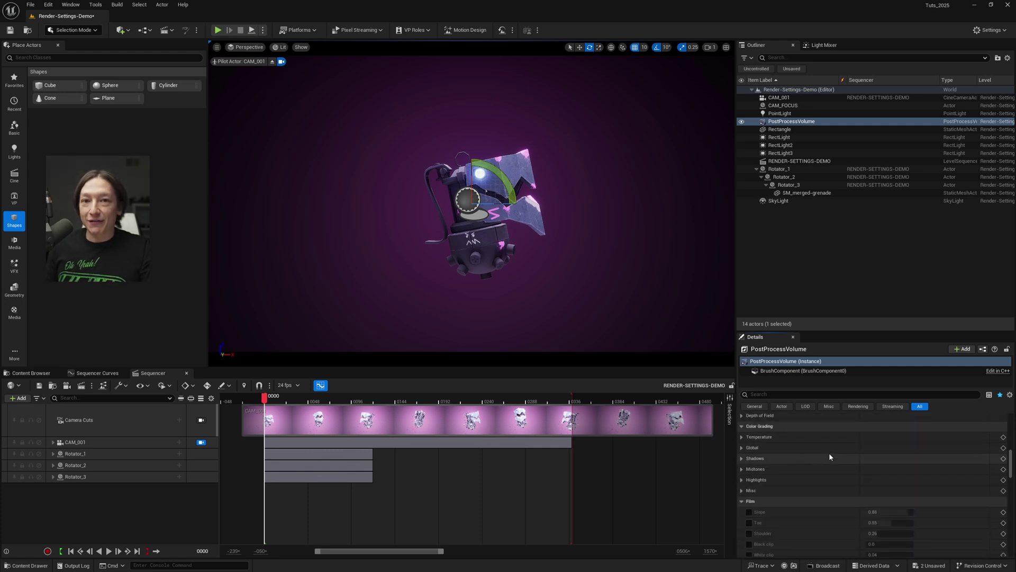
{"action": "scroll", "coordinate": [829, 453], "scroll_direction": "up", "scroll_amount": 5}
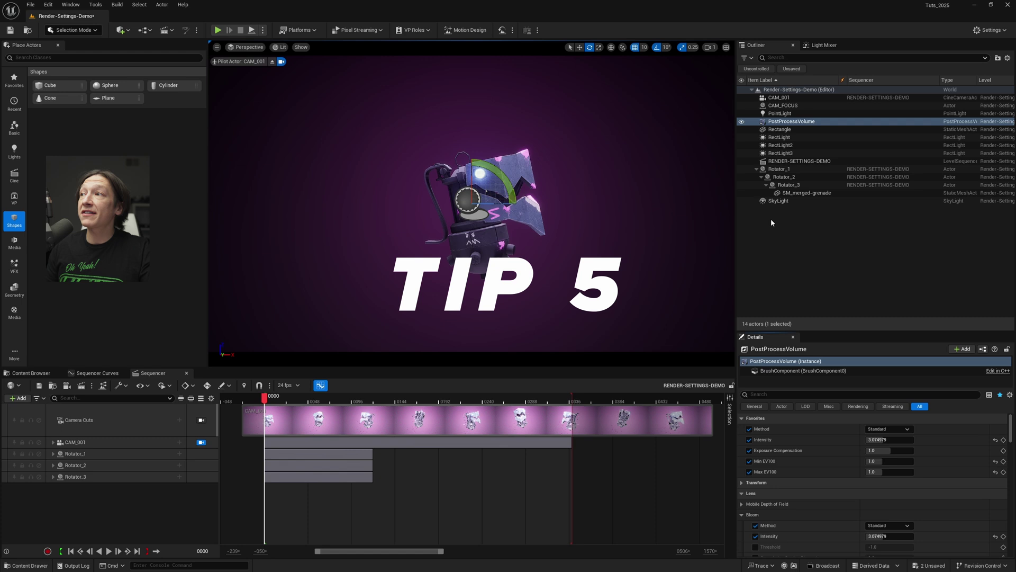
Step: Select SM_merged-grenade and inspect its options for replacing the selected actor
{"action": "left_click", "coordinate": [784, 193]}
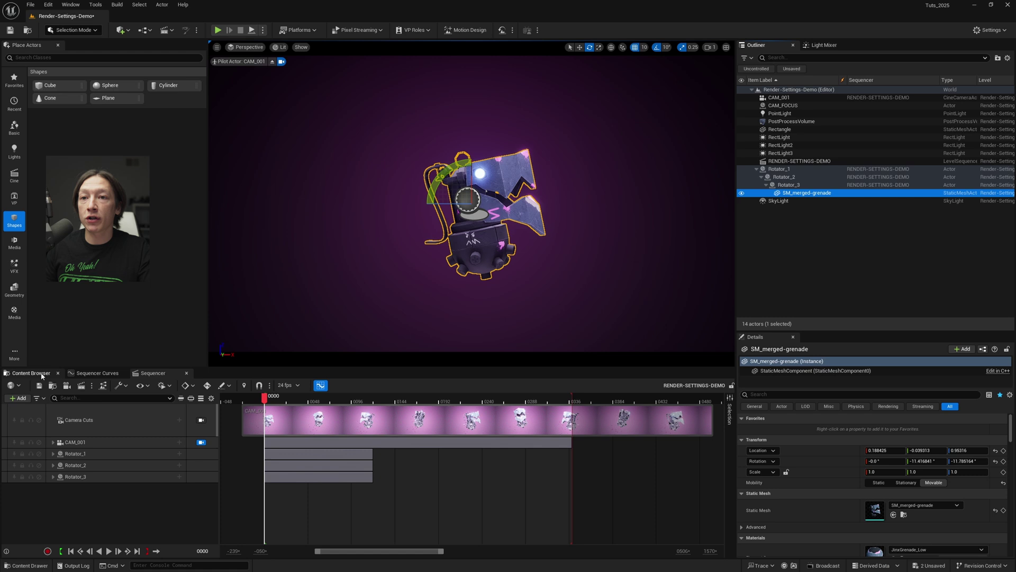
{"action": "right_click", "coordinate": [802, 195]}
{"action": "mouse_move", "coordinate": [850, 265]}
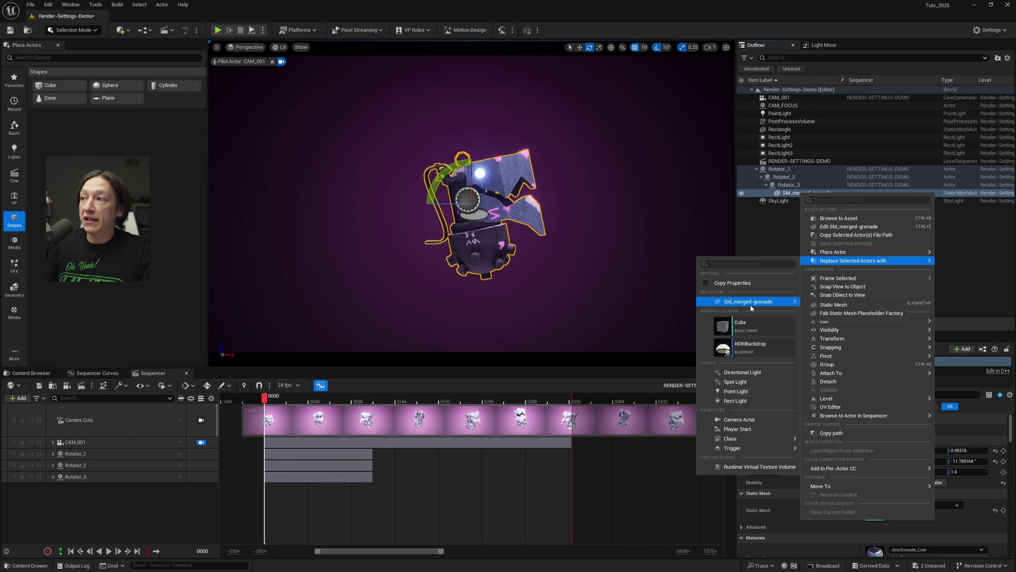
{"action": "mouse_move", "coordinate": [747, 304]}
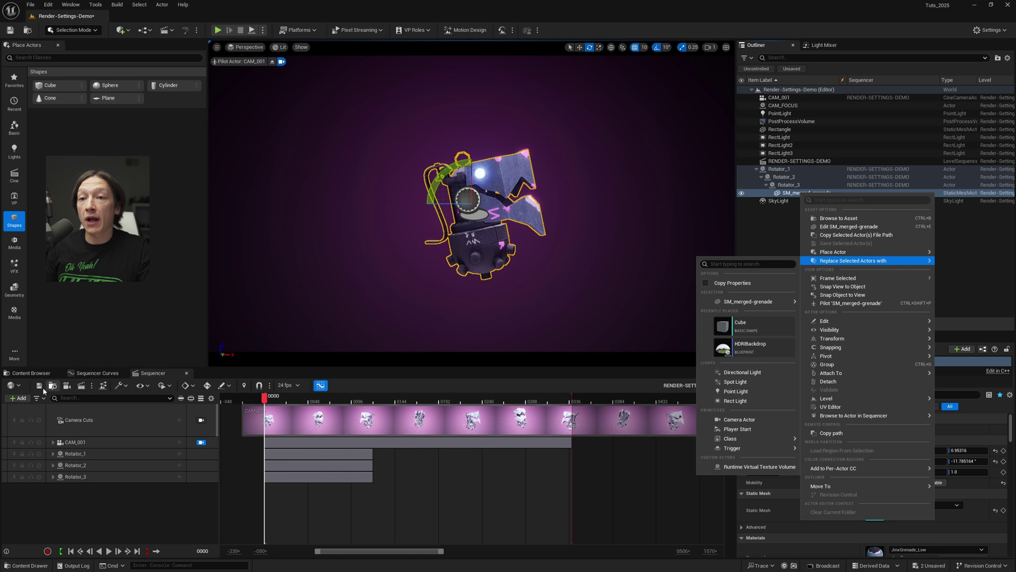
Step: Replace the SM_merged-grenade actor with the Drone_Tut_low static mesh from the Meshes/Drone folder
{"action": "left_click", "coordinate": [26, 375]}
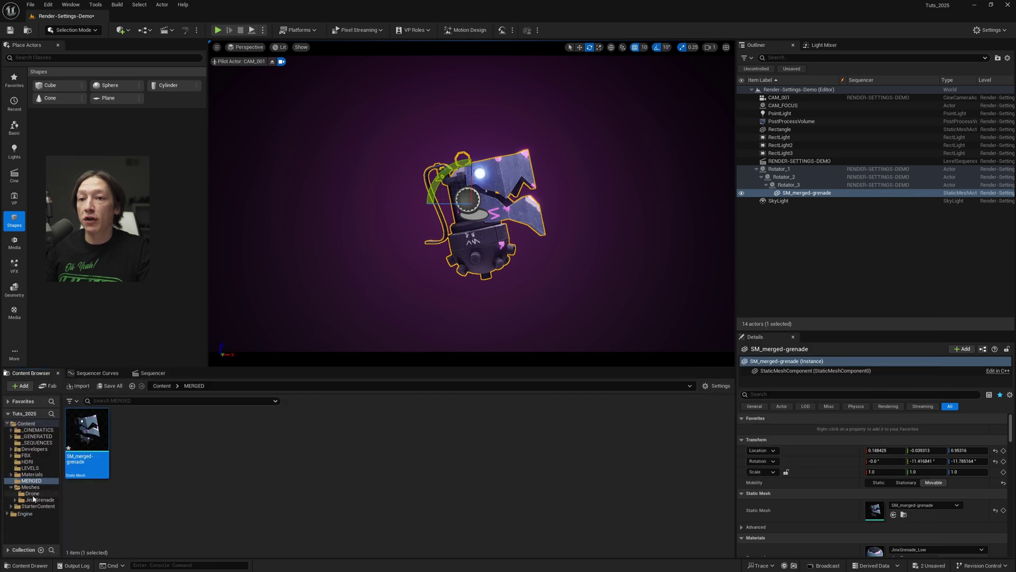
{"action": "left_click", "coordinate": [33, 493]}
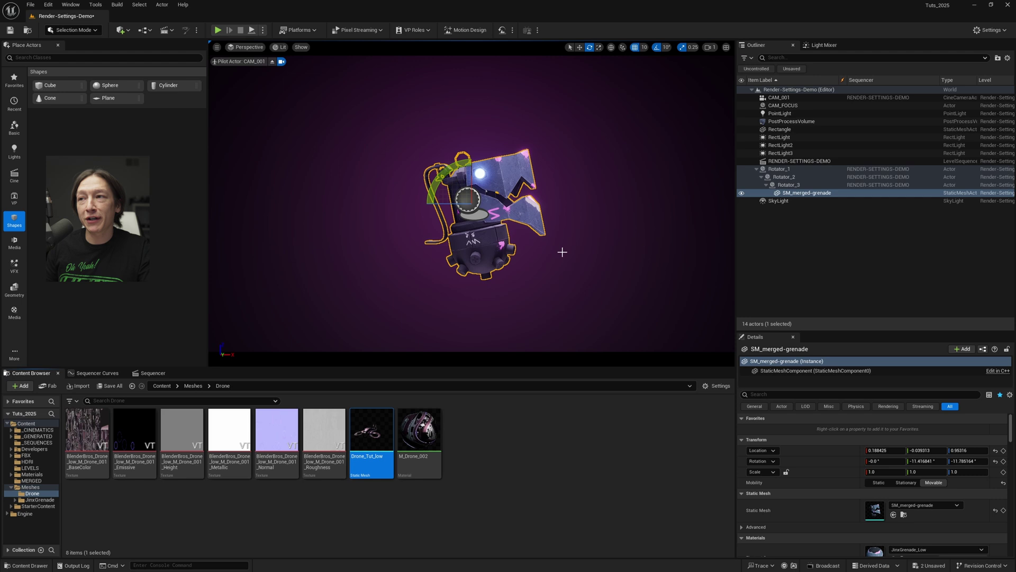
{"action": "right_click", "coordinate": [806, 194]}
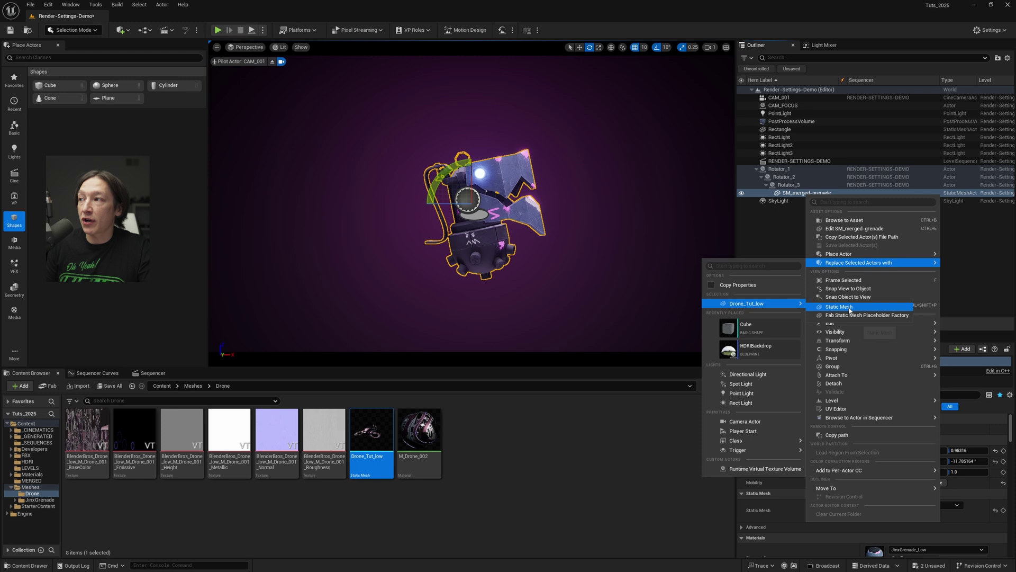
{"action": "left_click", "coordinate": [833, 310]}
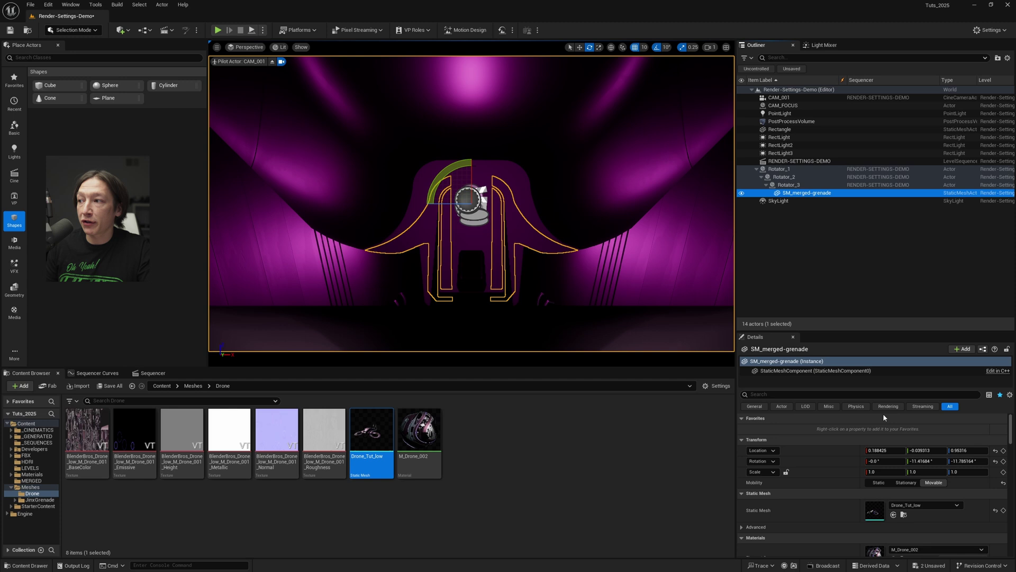
Step: Set the replaced mesh's scale to 0.2 on all three axes
{"action": "left_click", "coordinate": [788, 186]}
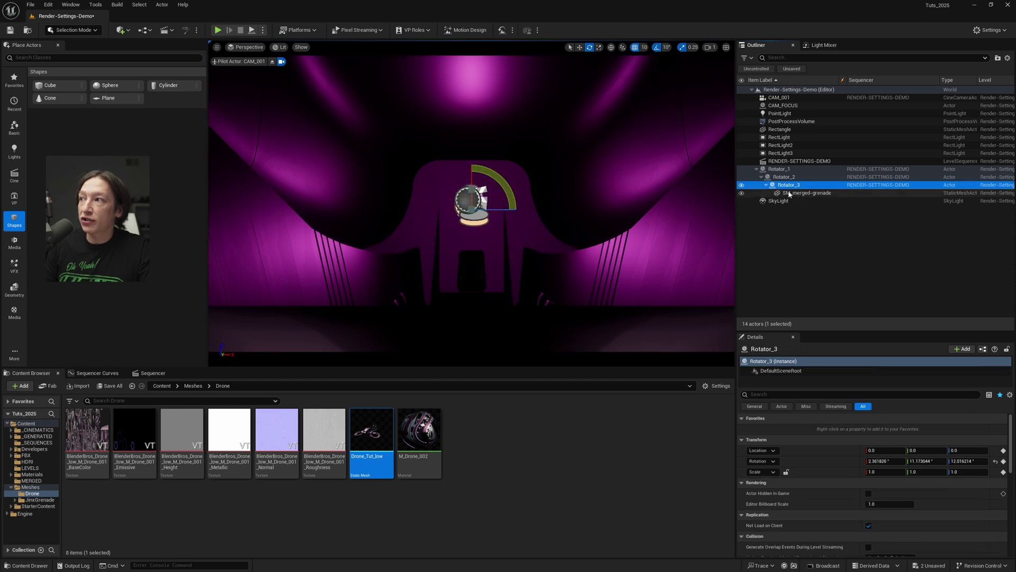
{"action": "left_click", "coordinate": [789, 193]}
{"action": "left_click", "coordinate": [880, 471]}
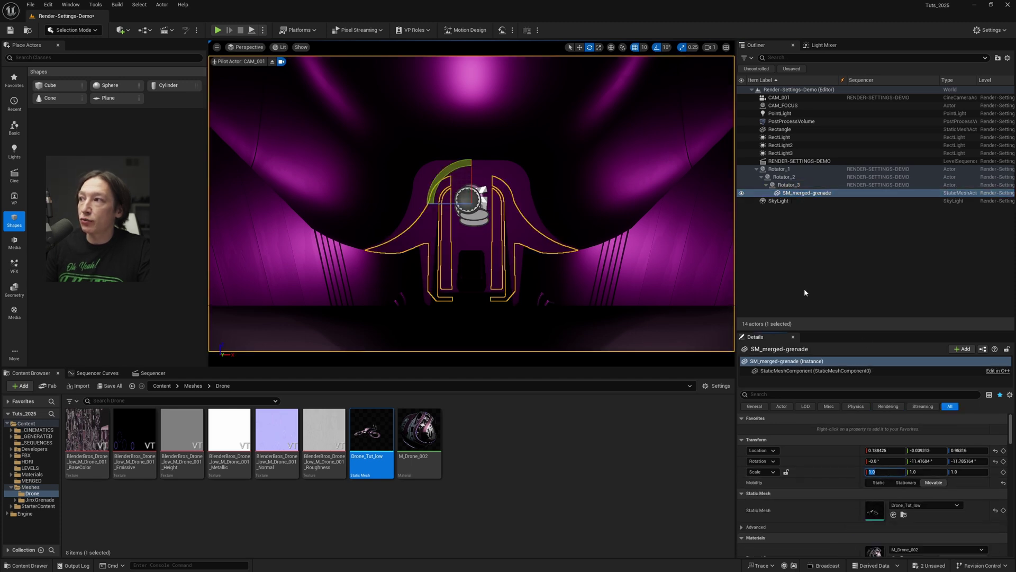
{"action": "type", "text": ".2"}
{"action": "key", "text": "Tab"}
{"action": "type", "text": ".2"}
{"action": "key", "text": "Tab"}
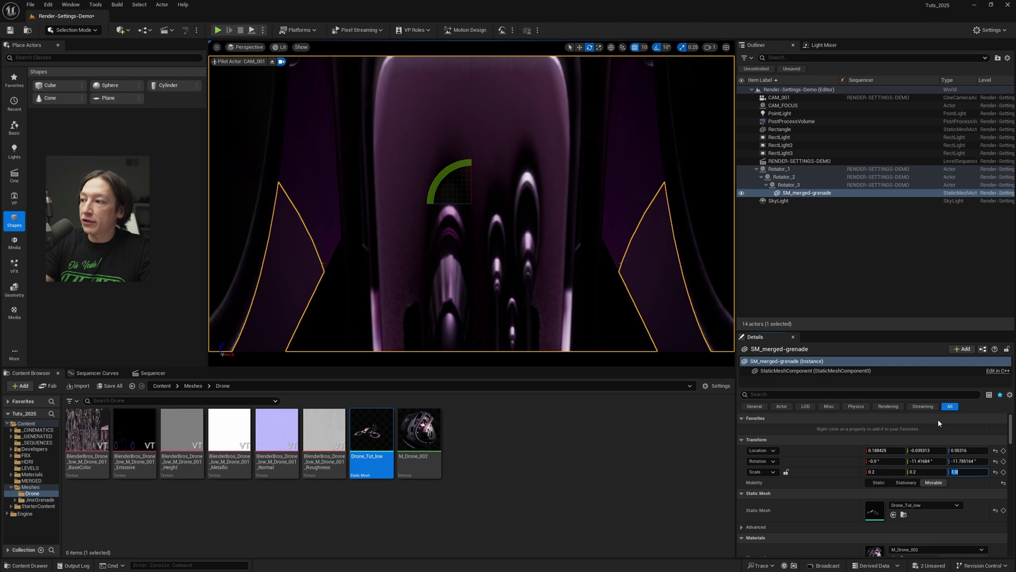
{"action": "type", "text": ".2"}
{"action": "key", "text": "Tab"}
{"action": "key", "text": "Return"}
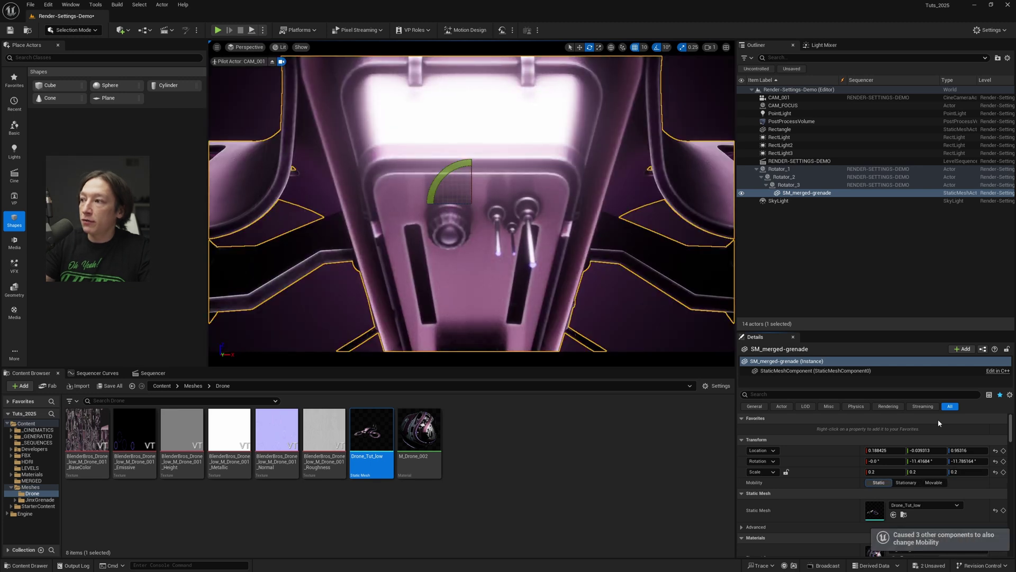
Step: Set the drone mesh's scale to 0.005 on all three axes
{"action": "key", "text": "shift+Tab"}
{"action": "key", "text": "shift+Tab"}
{"action": "key", "text": "shift+Tab"}
{"action": "type", "text": ".005"}
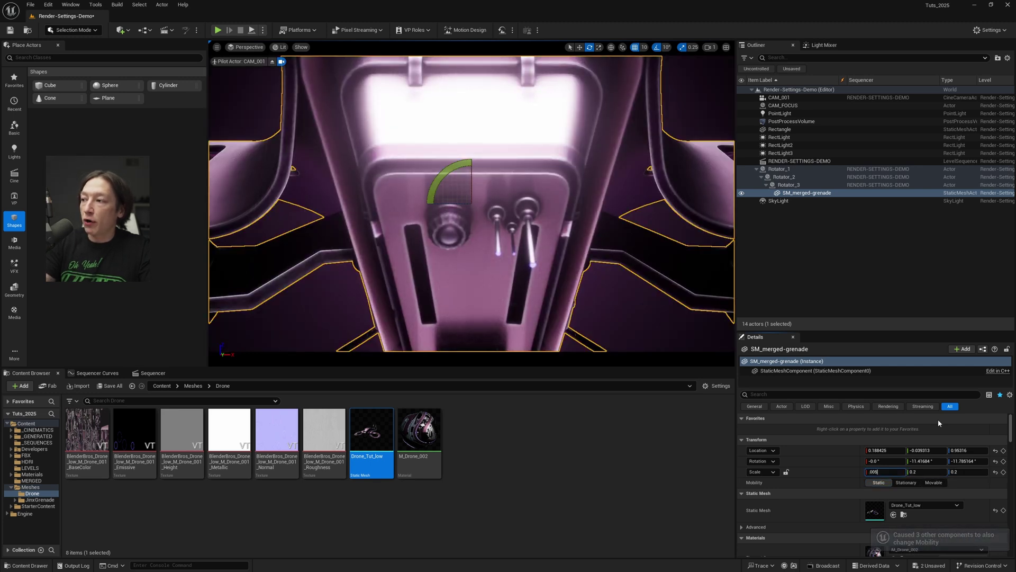
{"action": "key", "text": "Tab"}
{"action": "type", "text": ".005"}
{"action": "key", "text": "Tab"}
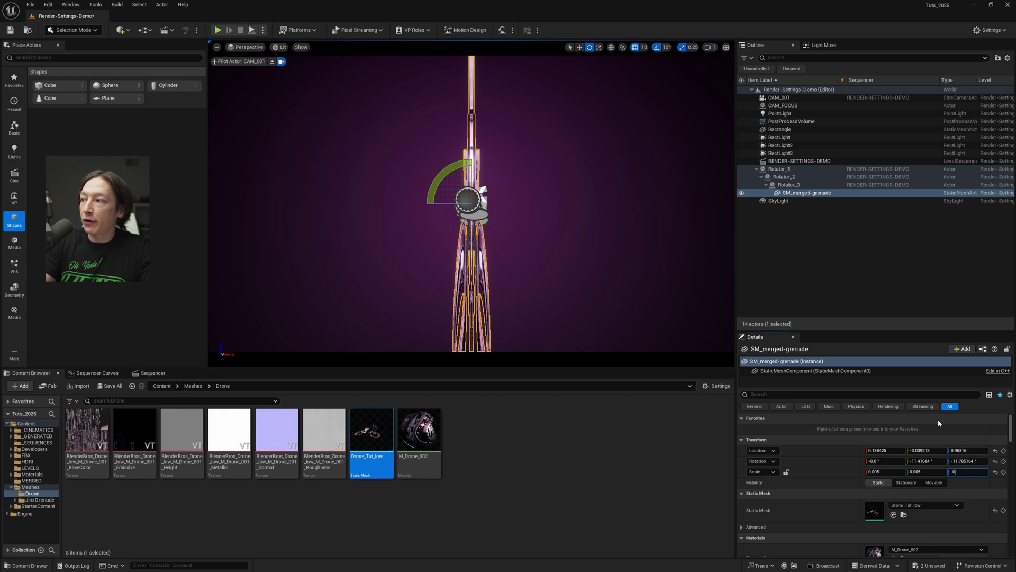
{"action": "type", "text": ".005"}
{"action": "key", "text": "Return"}
Step: Select the small drone mesh in the viewport and activate the Scale tool for it
{"action": "left_click", "coordinate": [588, 284]}
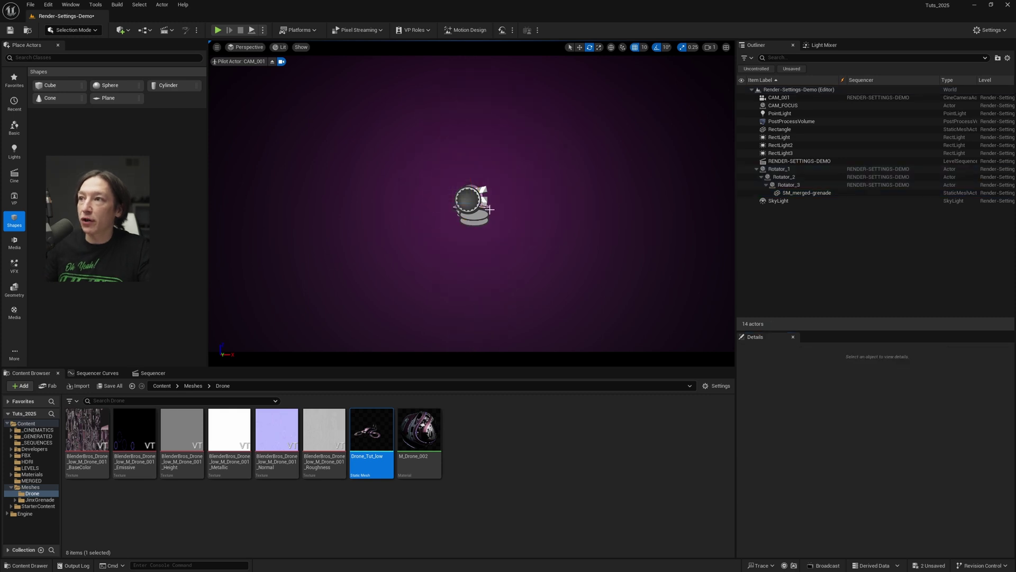
{"action": "left_click", "coordinate": [488, 208]}
{"action": "key", "text": "r"}
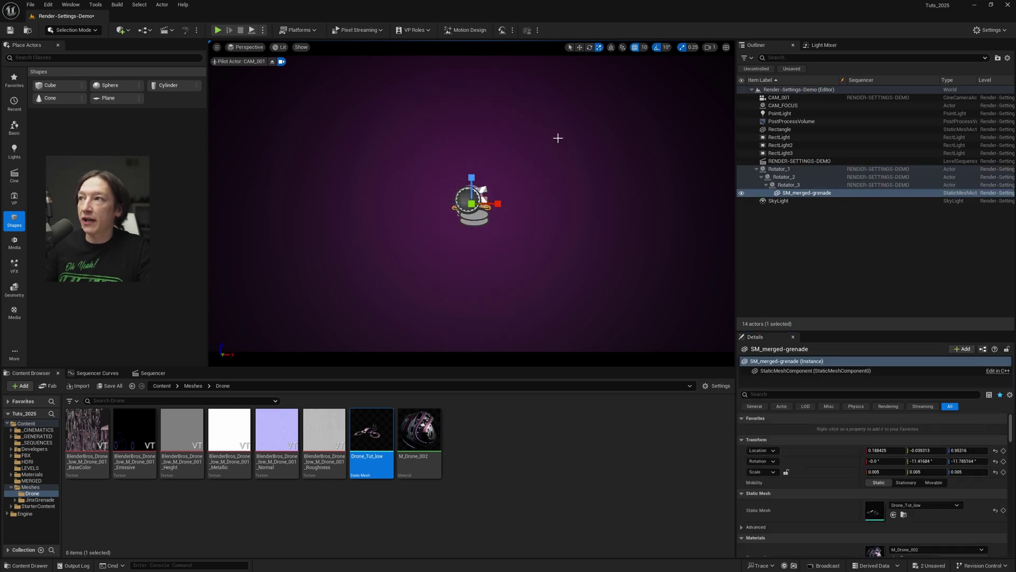